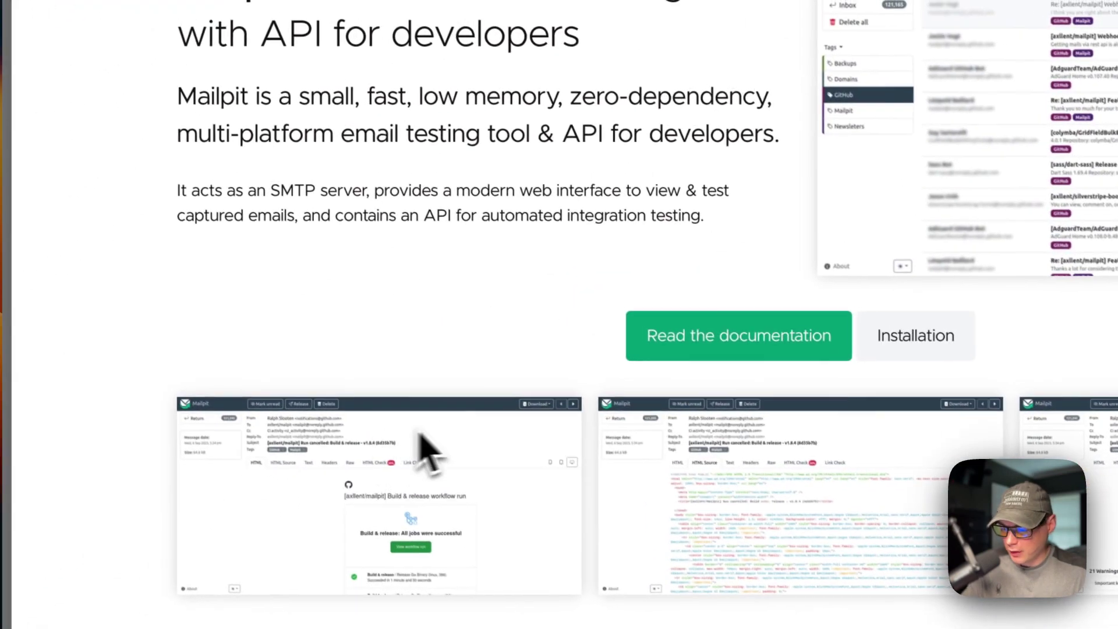
Scroll through the feature overview on the Mailpit homepage.
scroll(499, 456, down, 4)
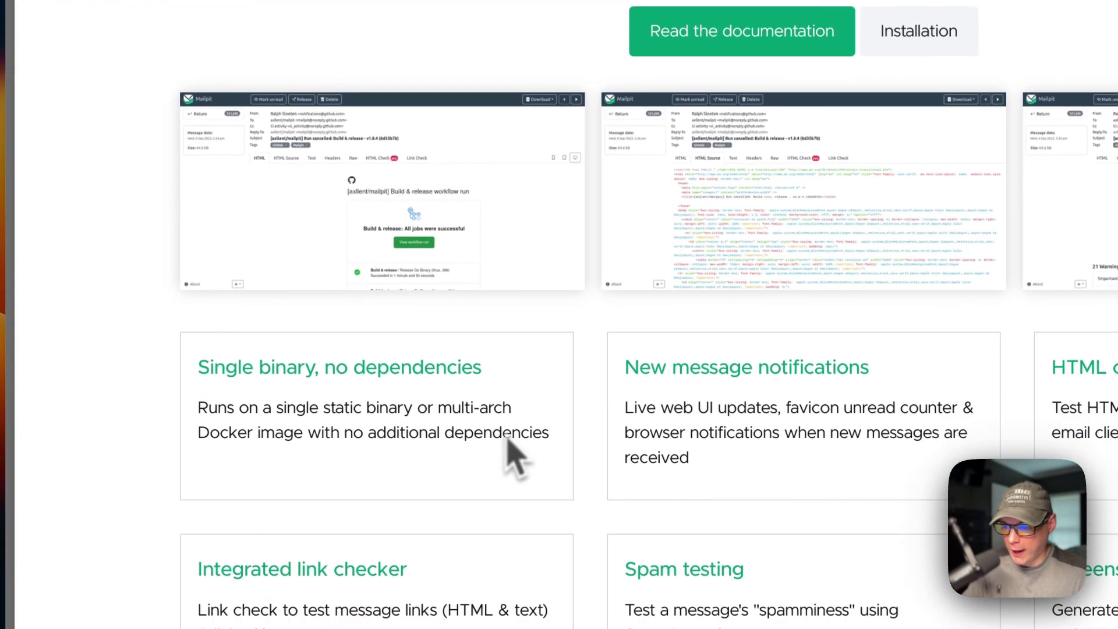
scroll(444, 225, up, 2)
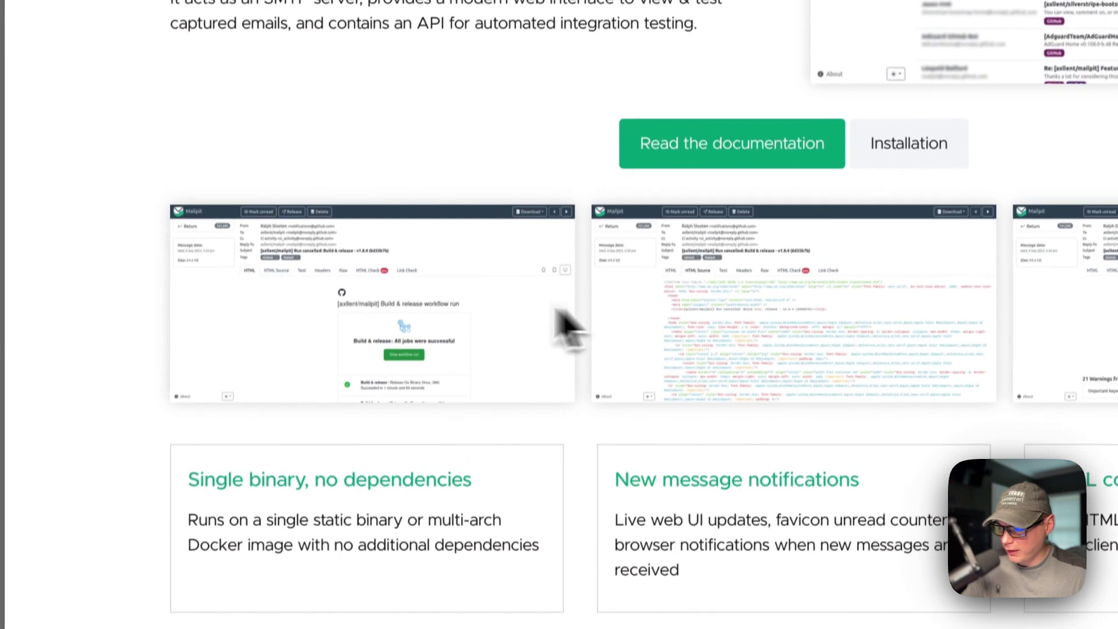
scroll(610, 443, down, 5)
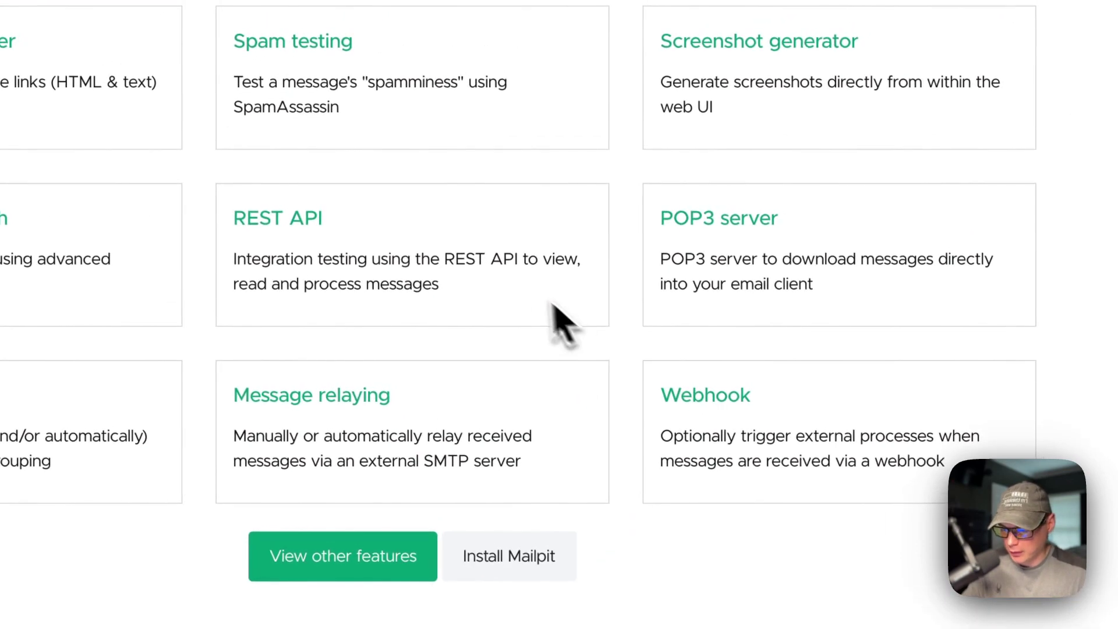
scroll(486, 273, up, 10)
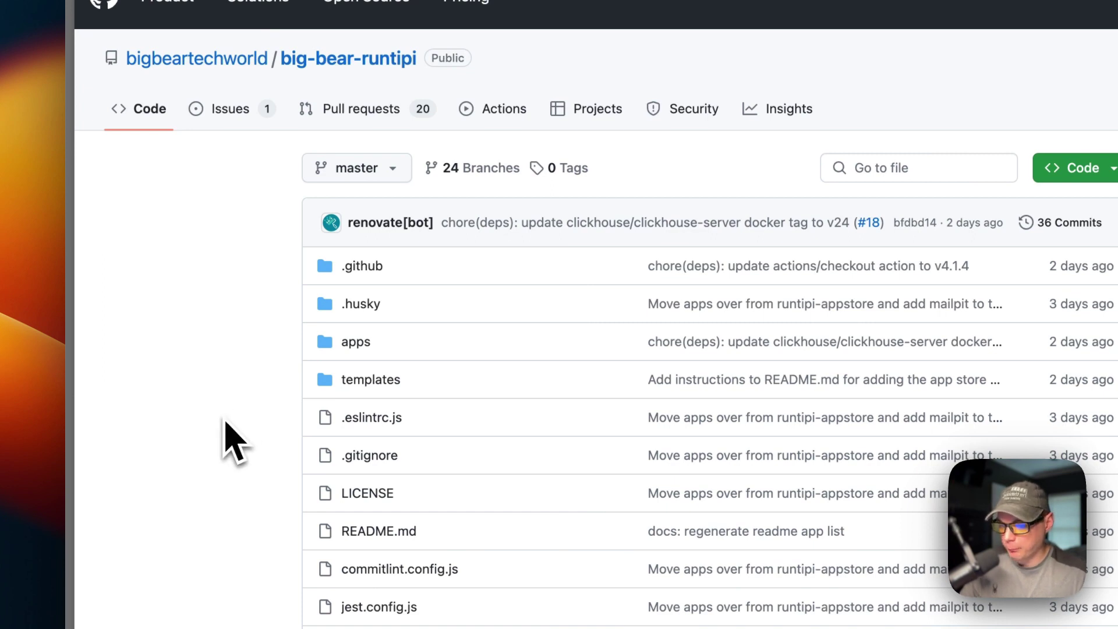
Search the big-bear-runtipi repository files for 'mailpit'.
scroll(225, 423, down, 5)
scroll(224, 430, up, 4)
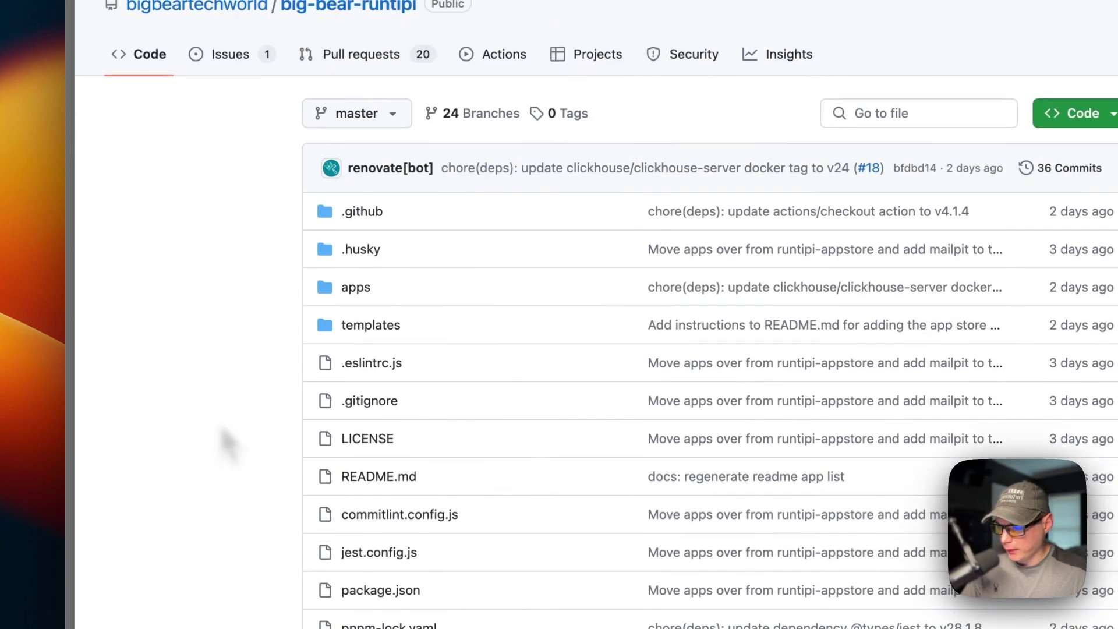
scroll(245, 440, up, 2)
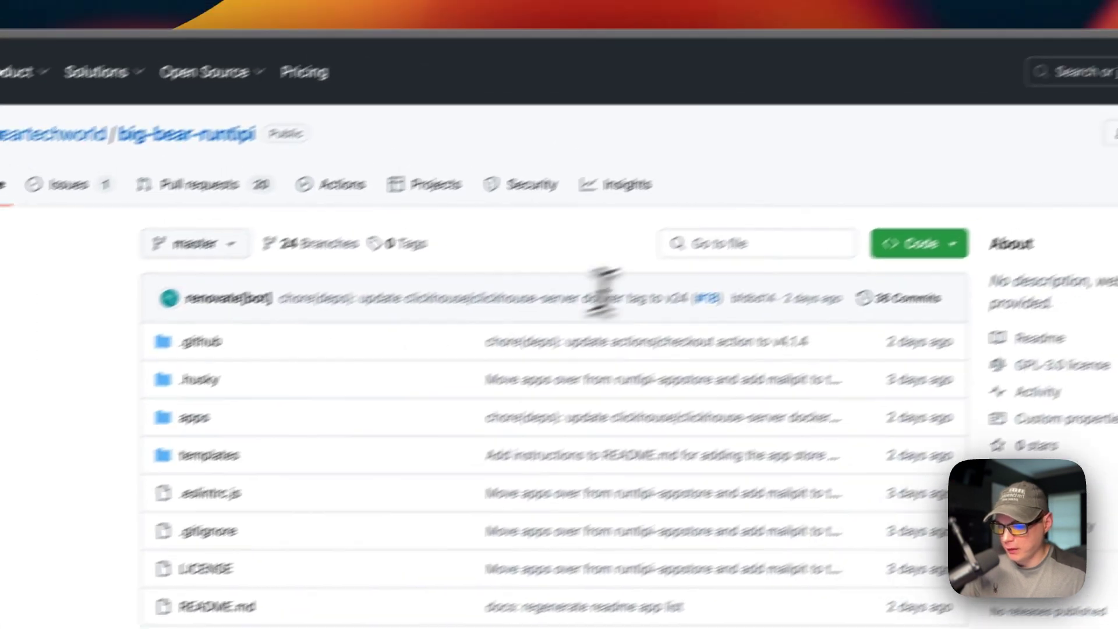
click(926, 168)
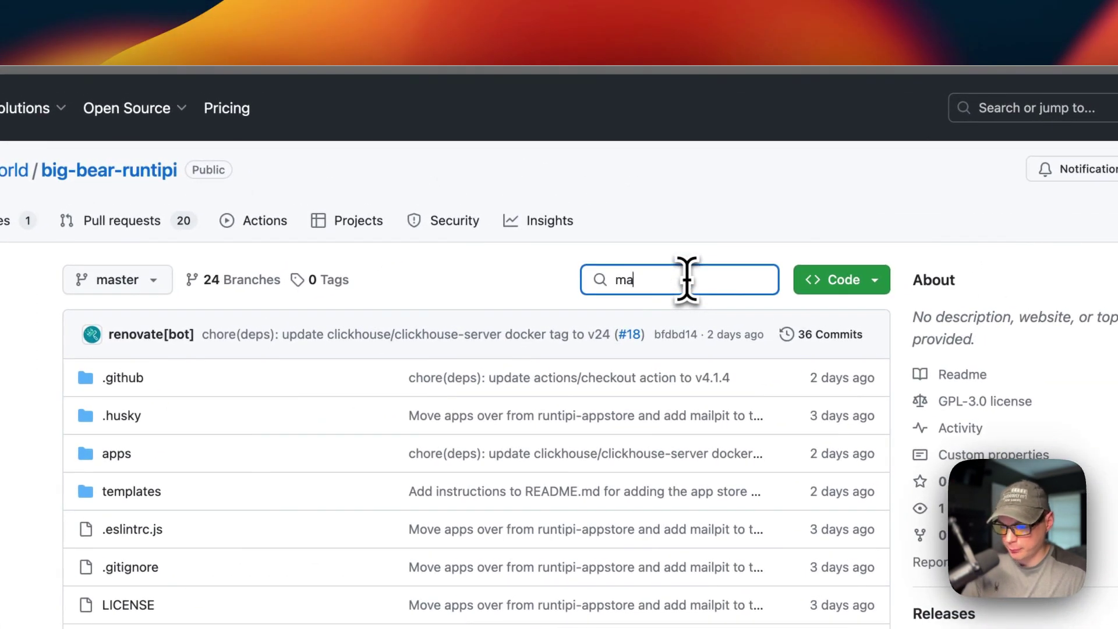
text(mailpit)
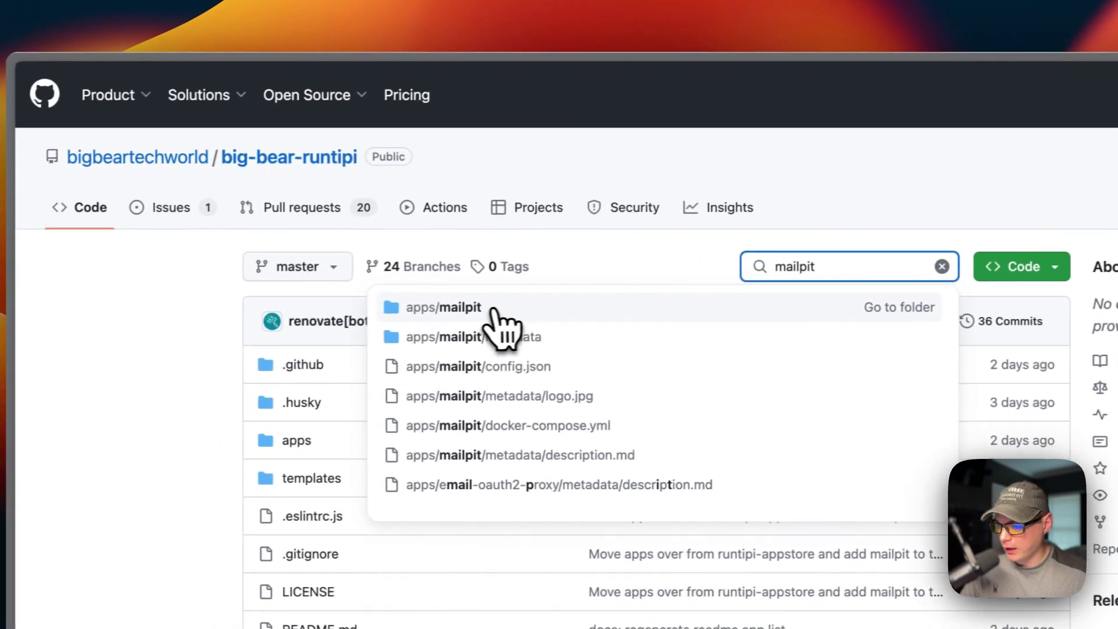
Open apps/mailpit, browse description.md and logo.jpg, then view config.json.
click(495, 309)
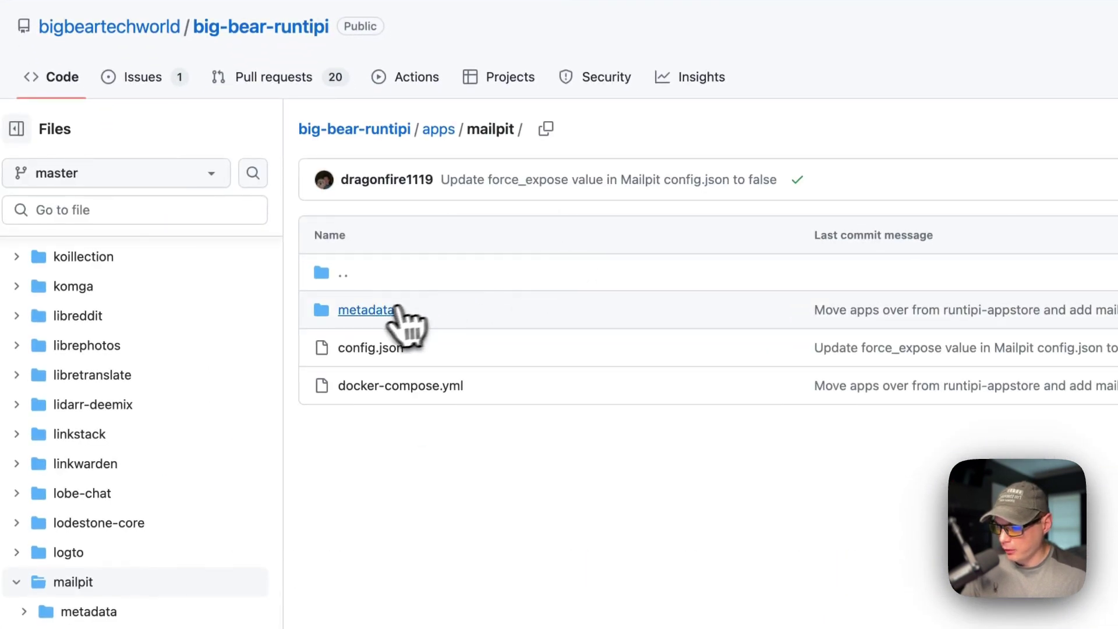
click(352, 310)
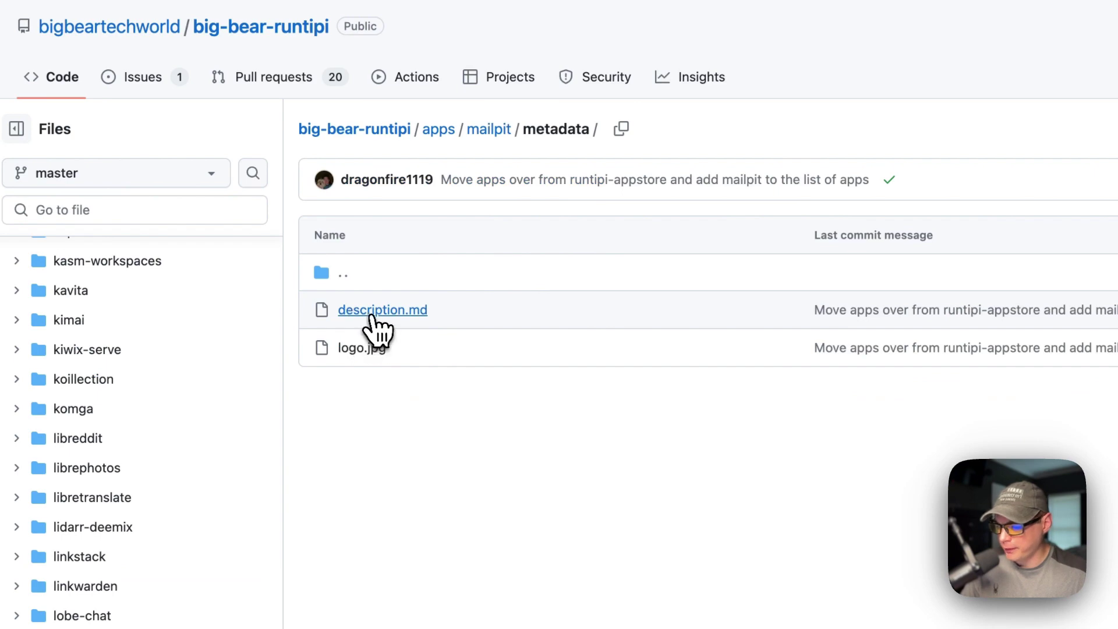
click(375, 323)
scroll(562, 450, down, 10)
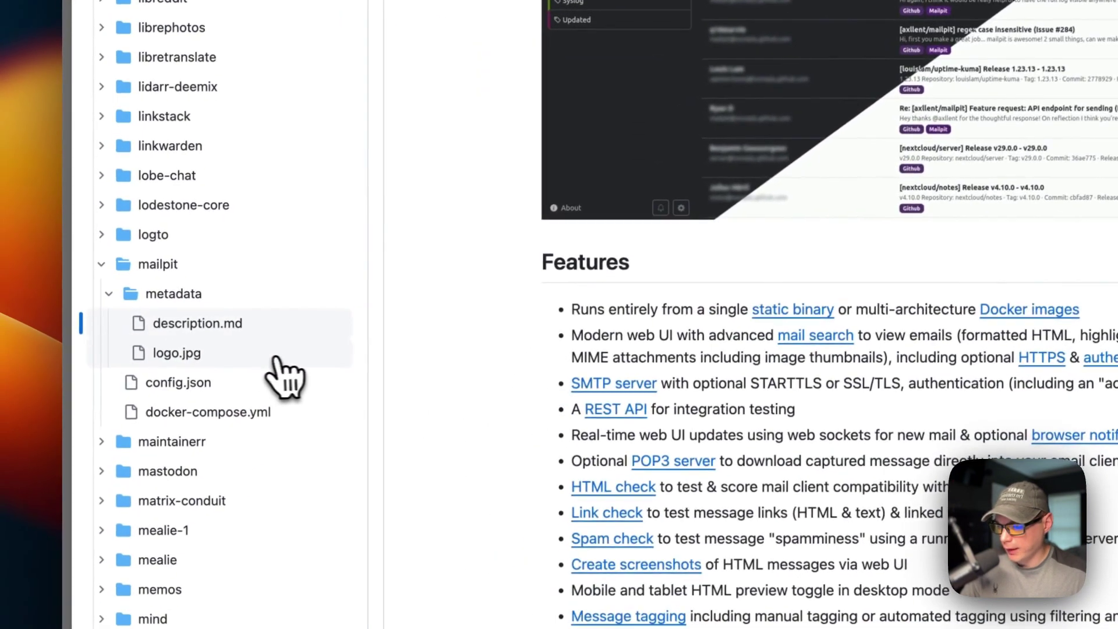
click(192, 440)
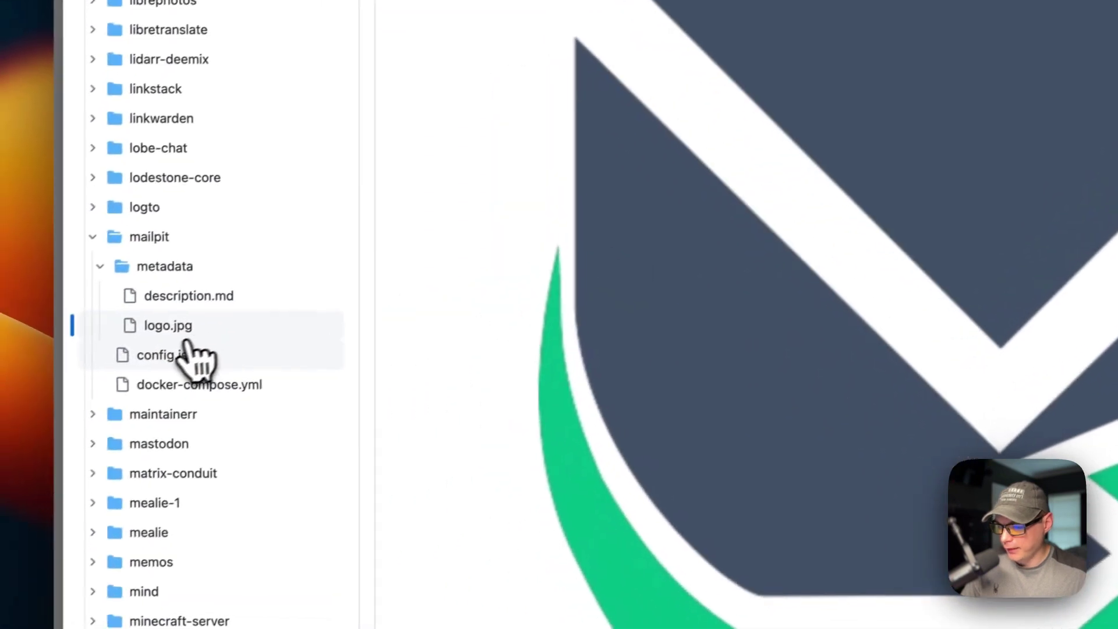
click(11, 445)
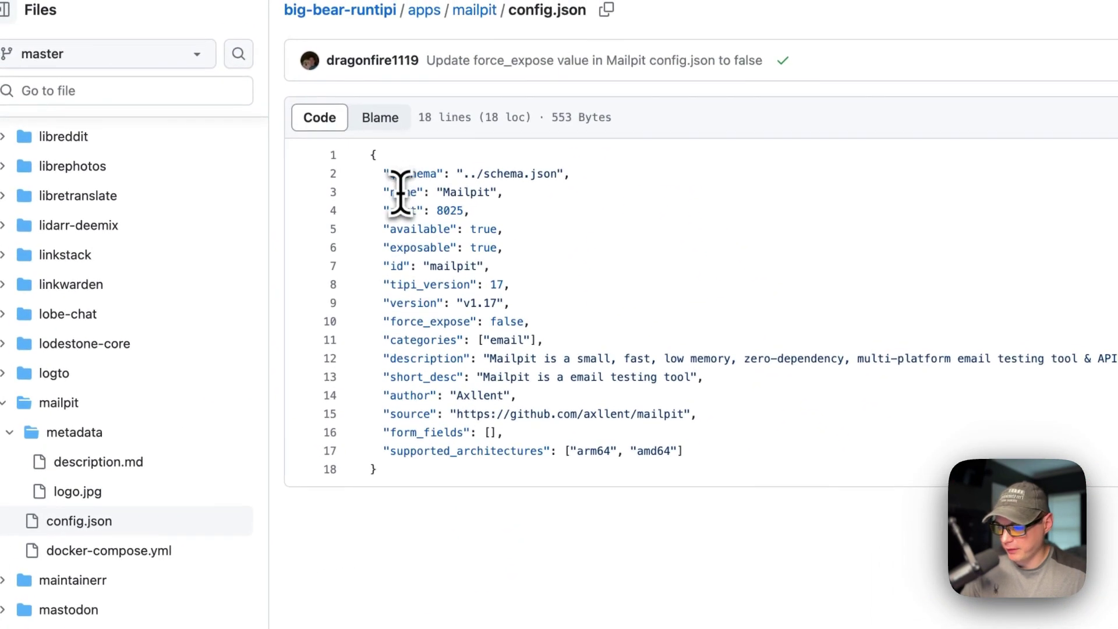
Highlight config.json's port 8025, available, exposable, id, tipi_version, version, force_expose and categories settings.
drag(385, 212, 494, 214)
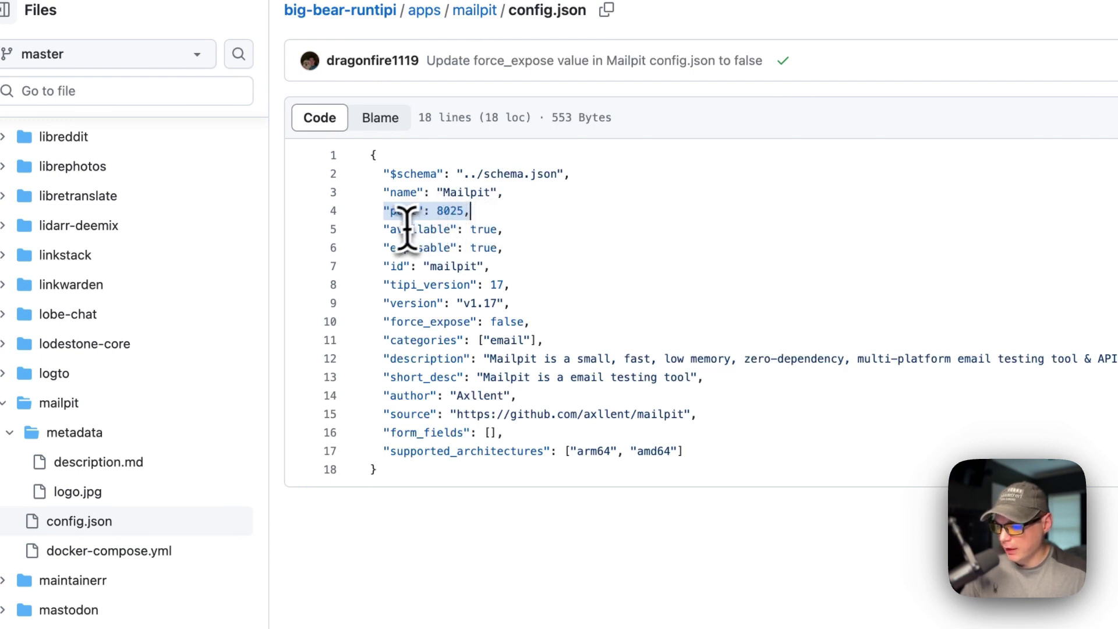
drag(385, 228, 504, 230)
drag(384, 248, 523, 243)
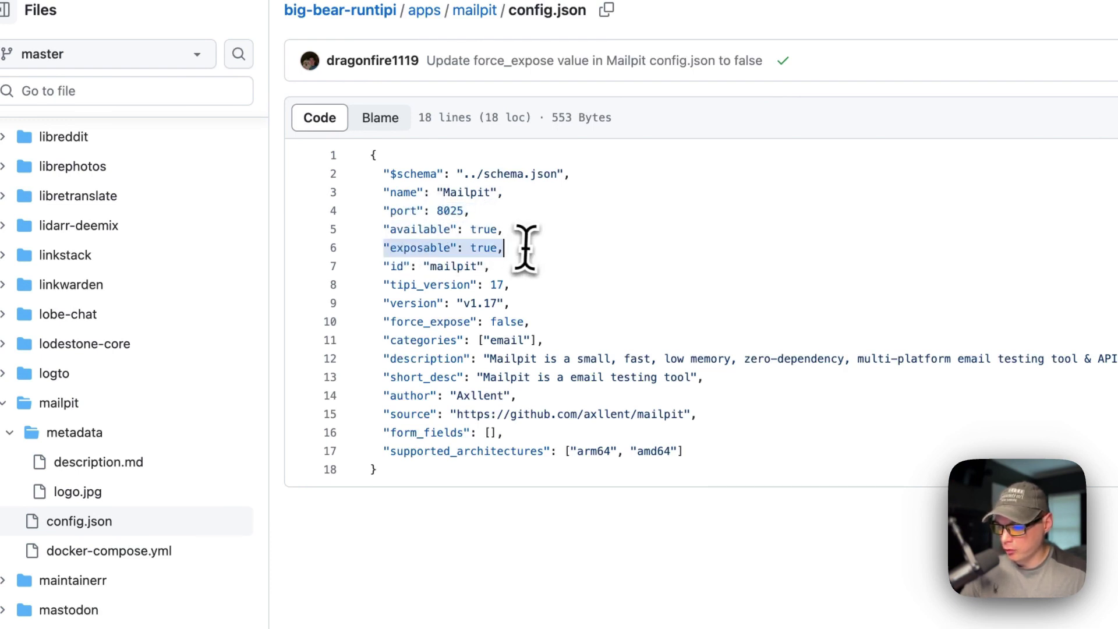
drag(384, 266, 561, 268)
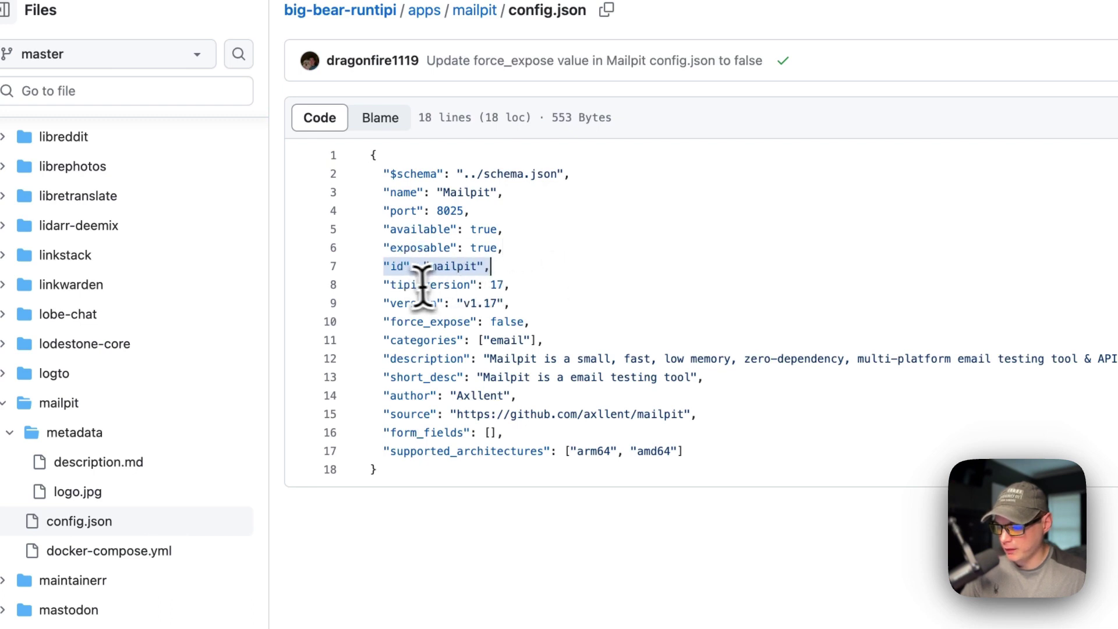
drag(384, 285, 530, 285)
double_click(393, 304)
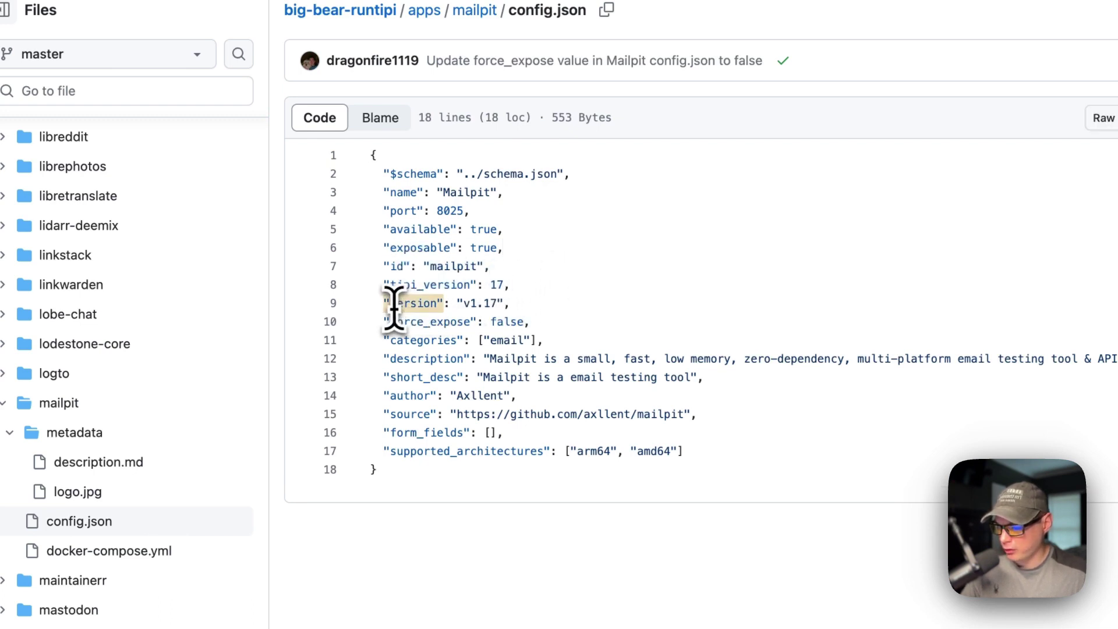
double_click(401, 321)
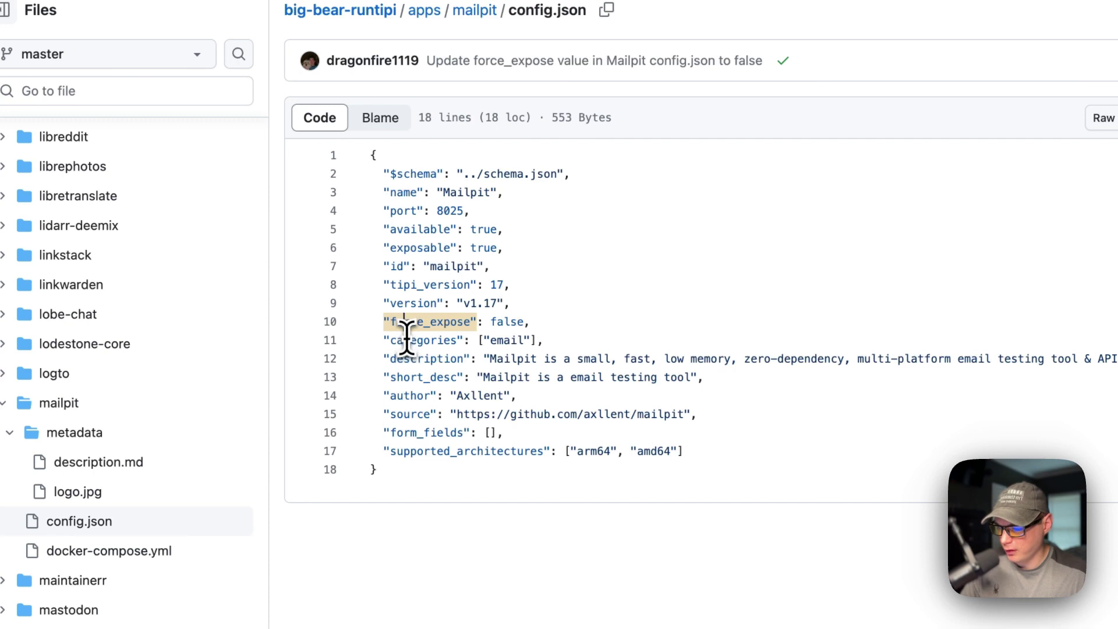
double_click(406, 340)
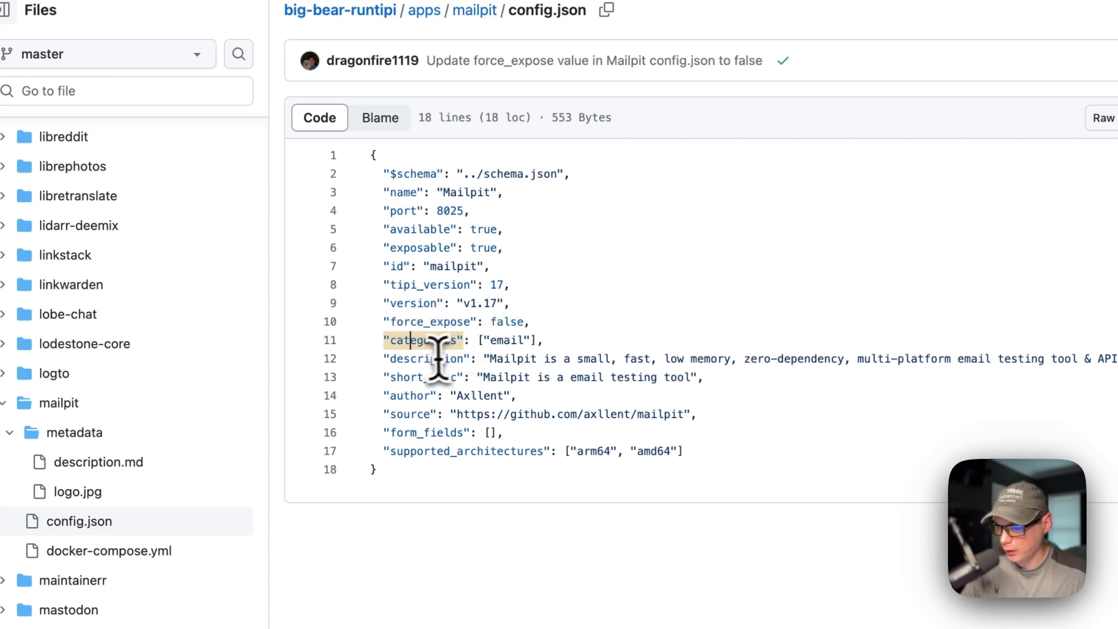
Highlight the description, short_desc, author, source and supported_architectures keys, then open docker-compose.yml.
click(409, 359)
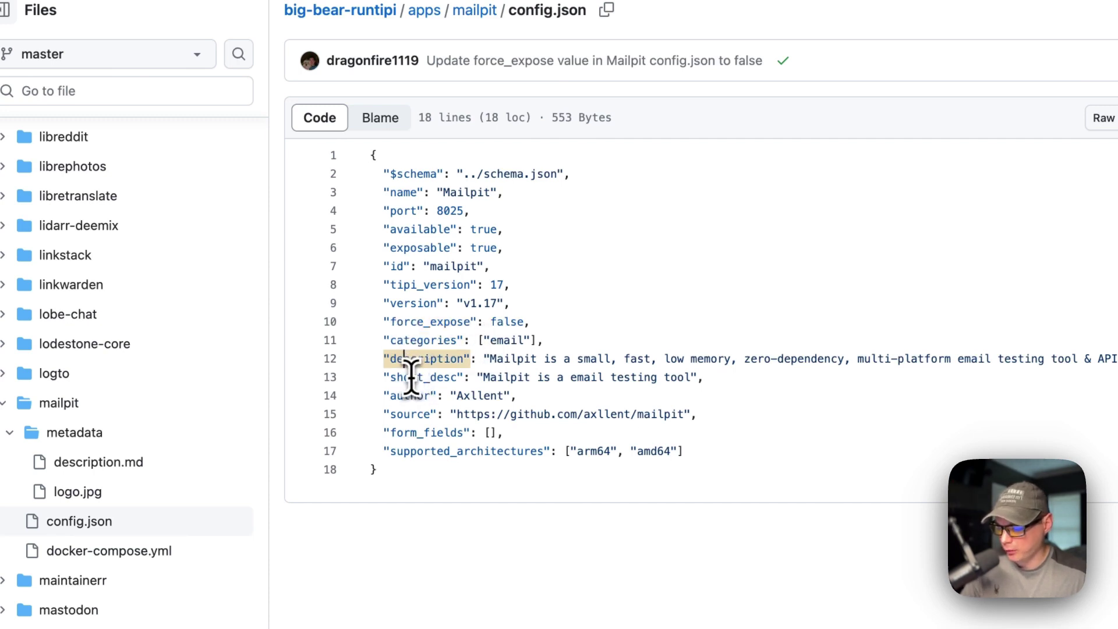
click(413, 377)
click(408, 395)
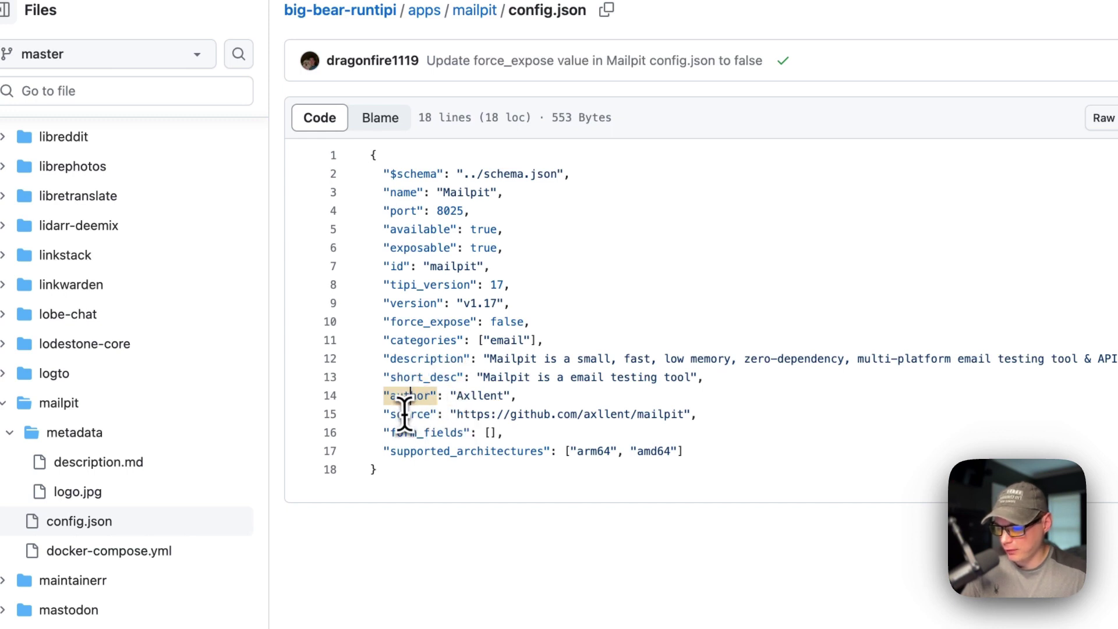
click(405, 414)
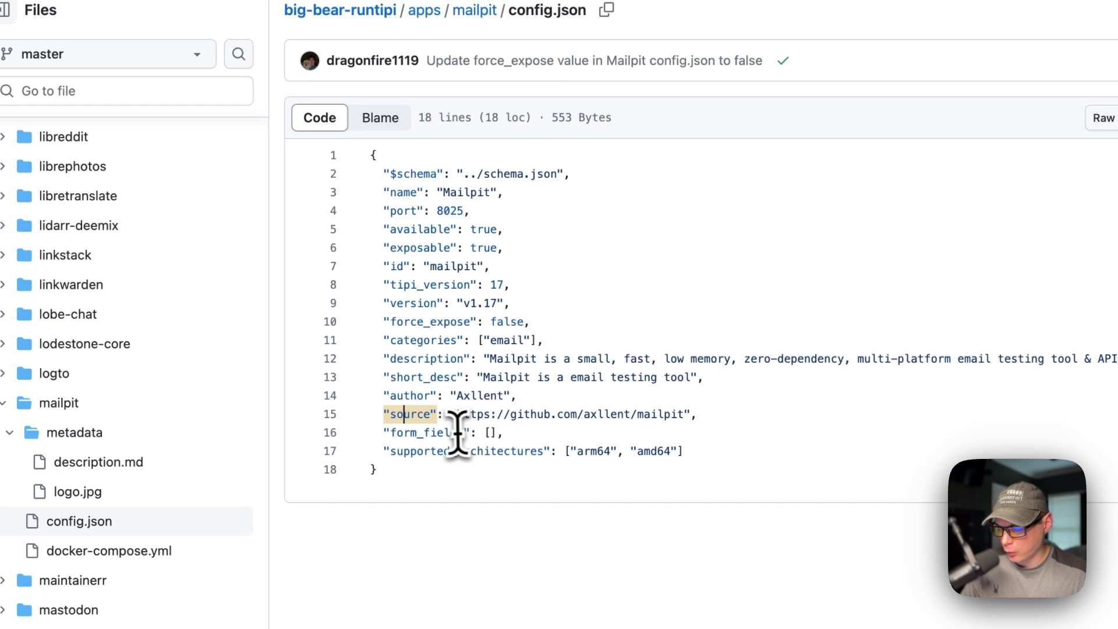
click(439, 450)
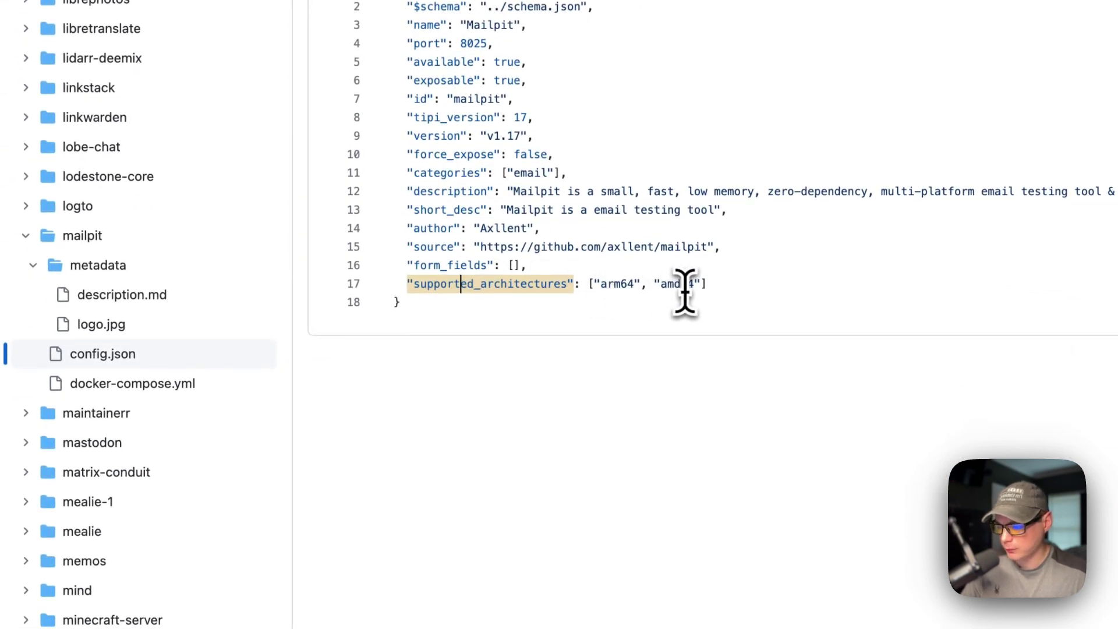
click(132, 383)
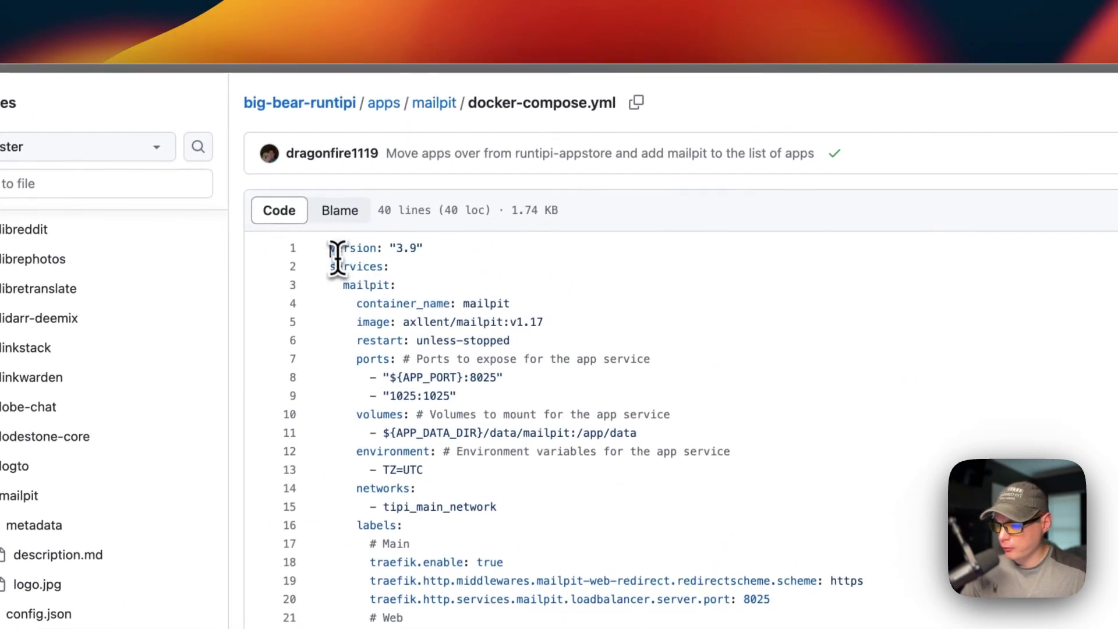
drag(329, 250, 353, 268)
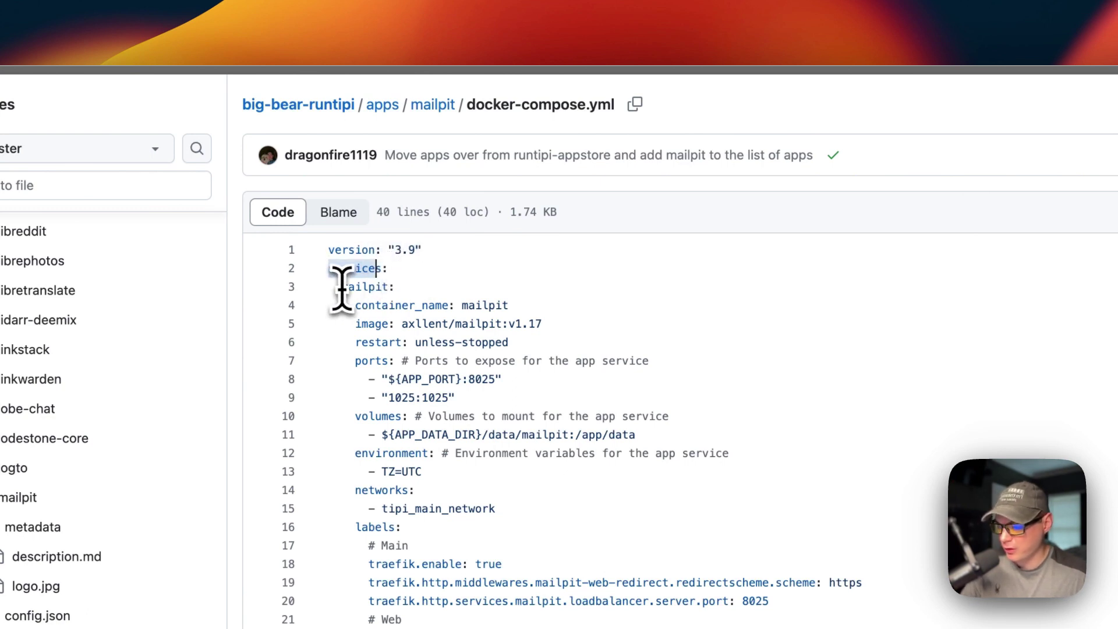
drag(342, 288, 469, 288)
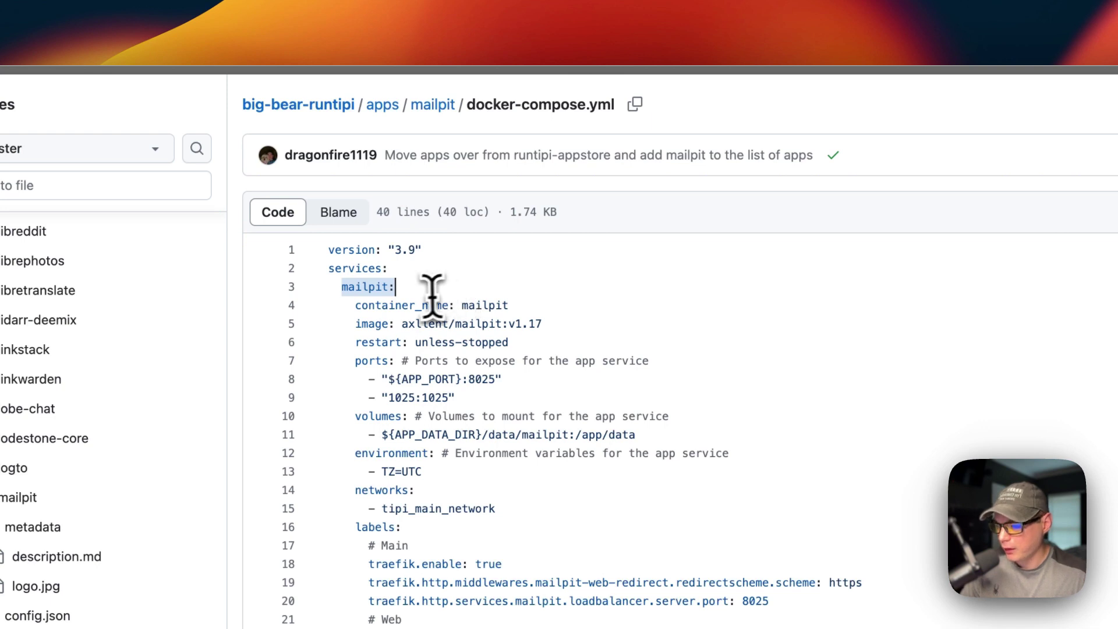
drag(355, 305, 513, 304)
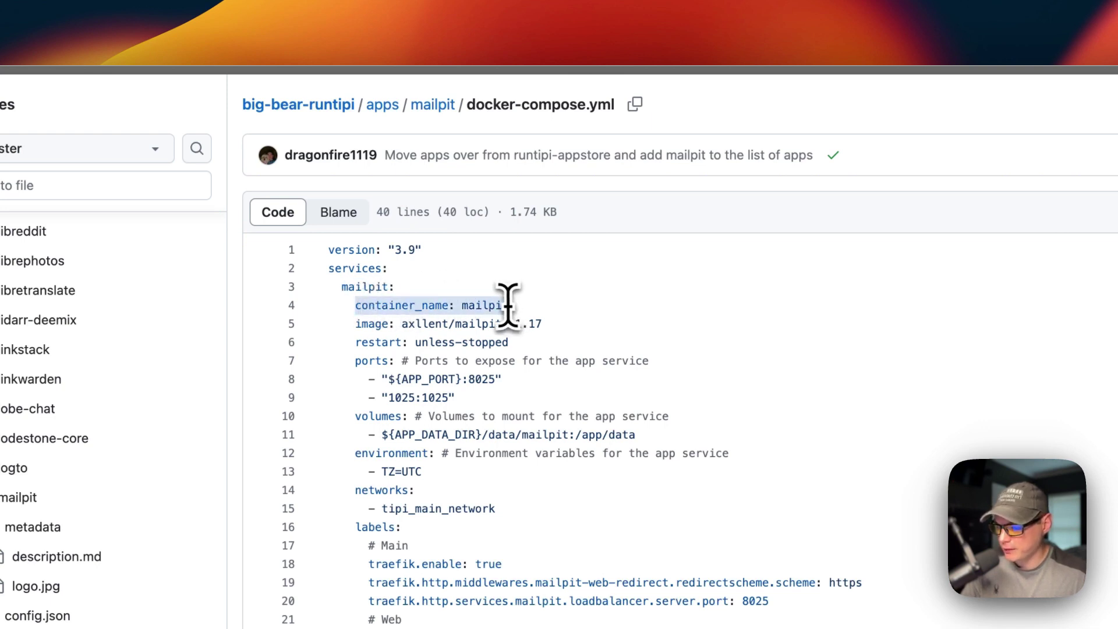
drag(355, 324, 570, 323)
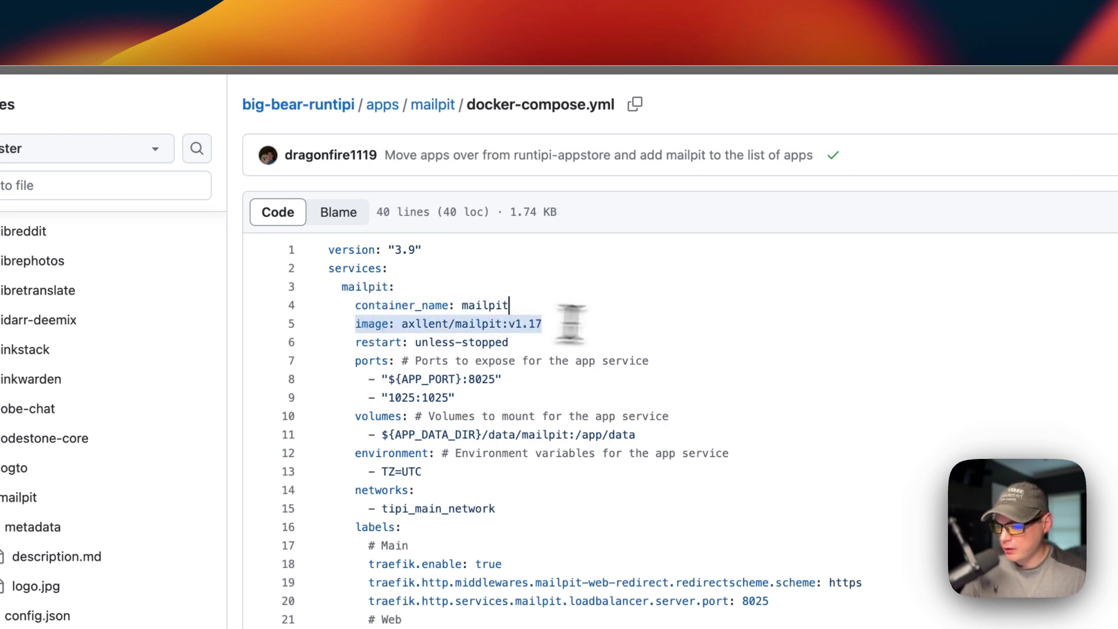
click(407, 326)
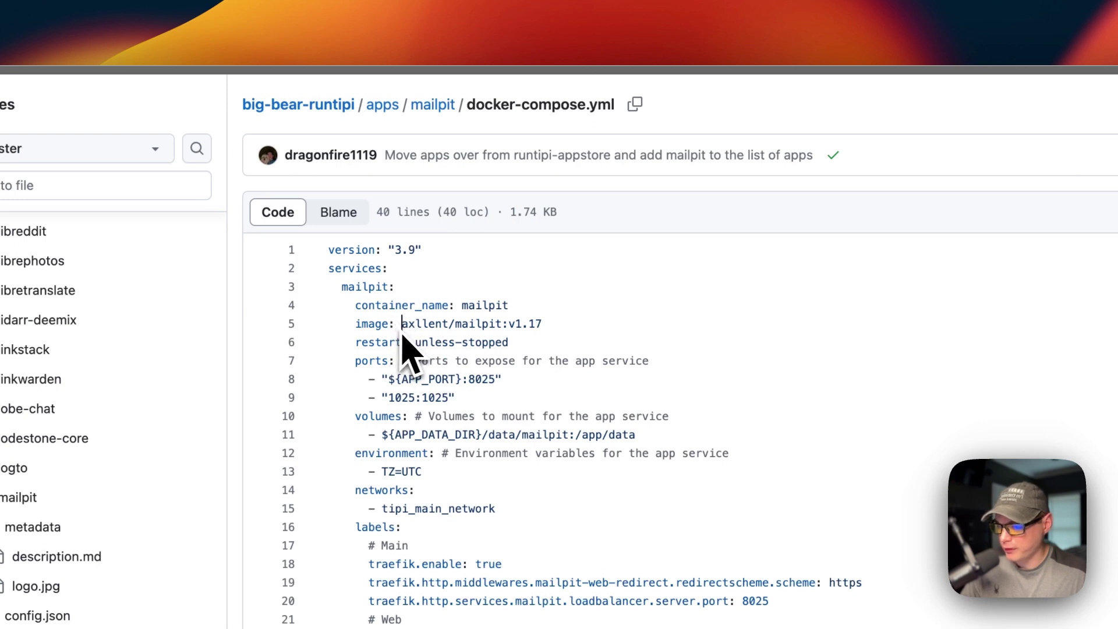
click(505, 324)
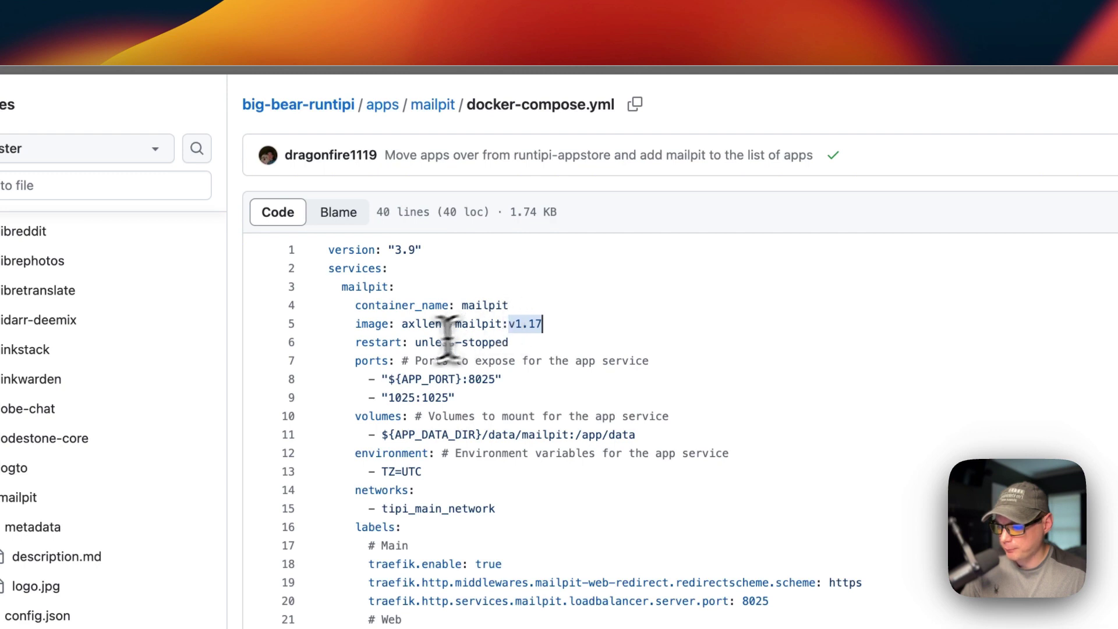
drag(356, 344, 708, 343)
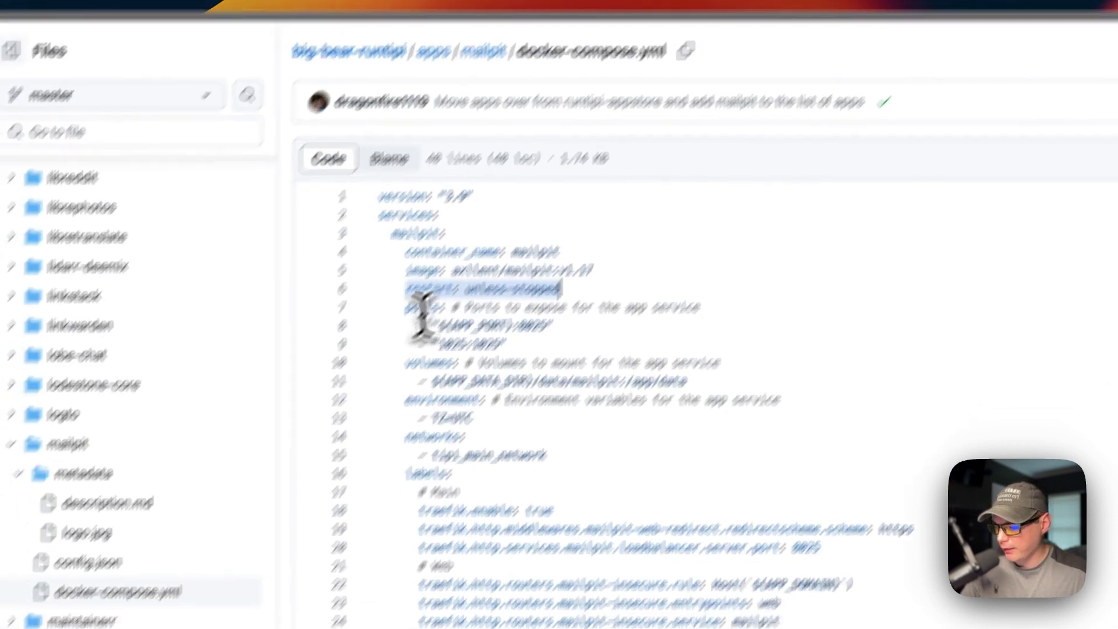
drag(355, 361, 454, 397)
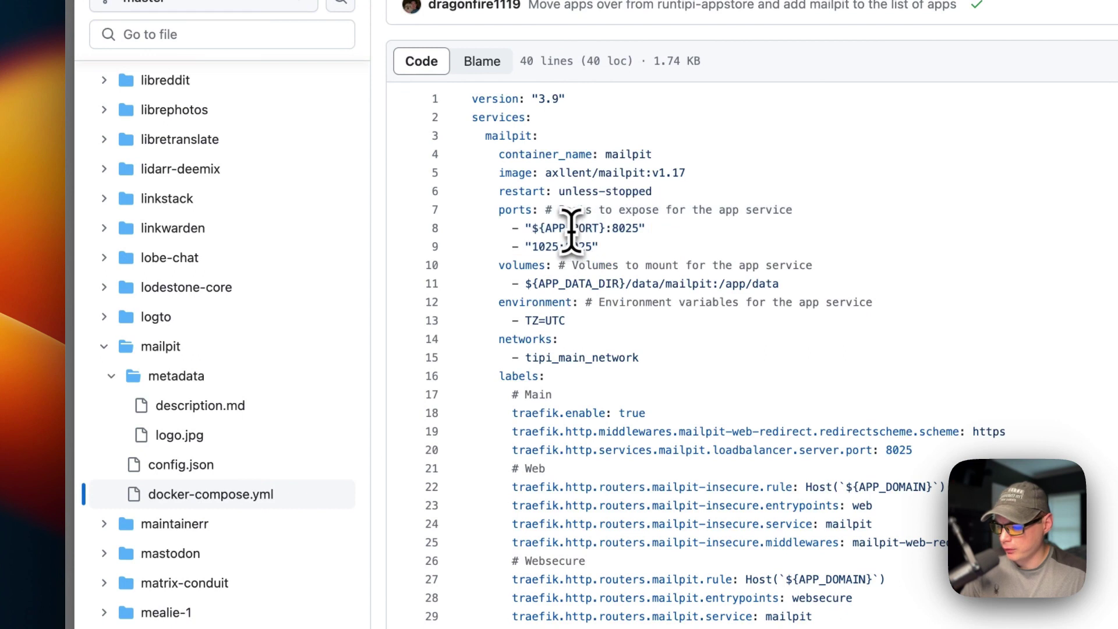
click(242, 466)
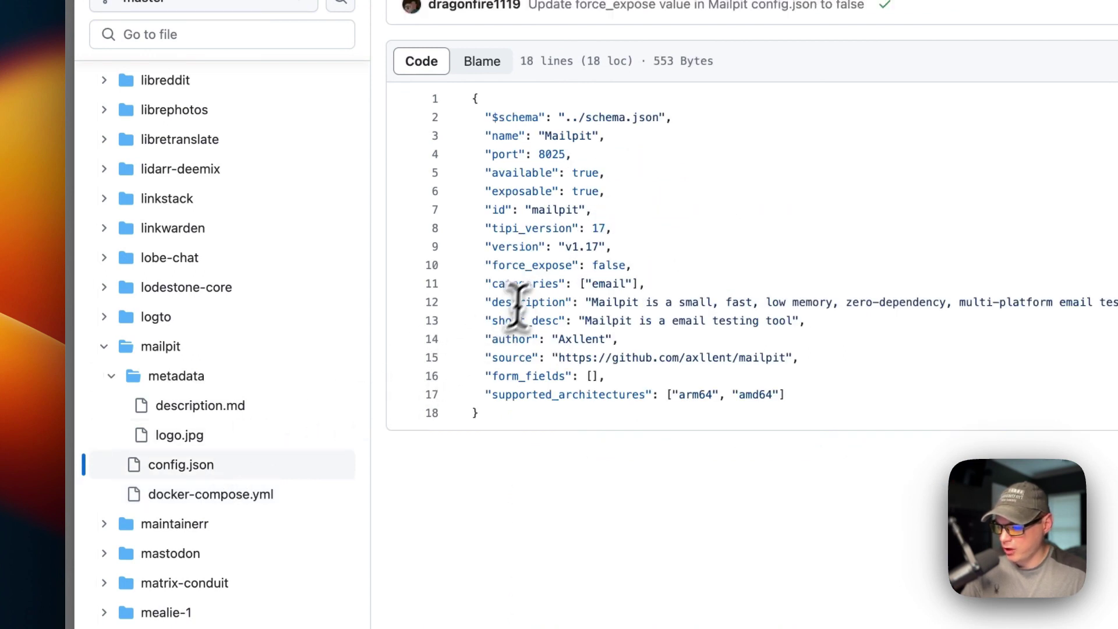
scroll(536, 227, up, 1)
click(506, 165)
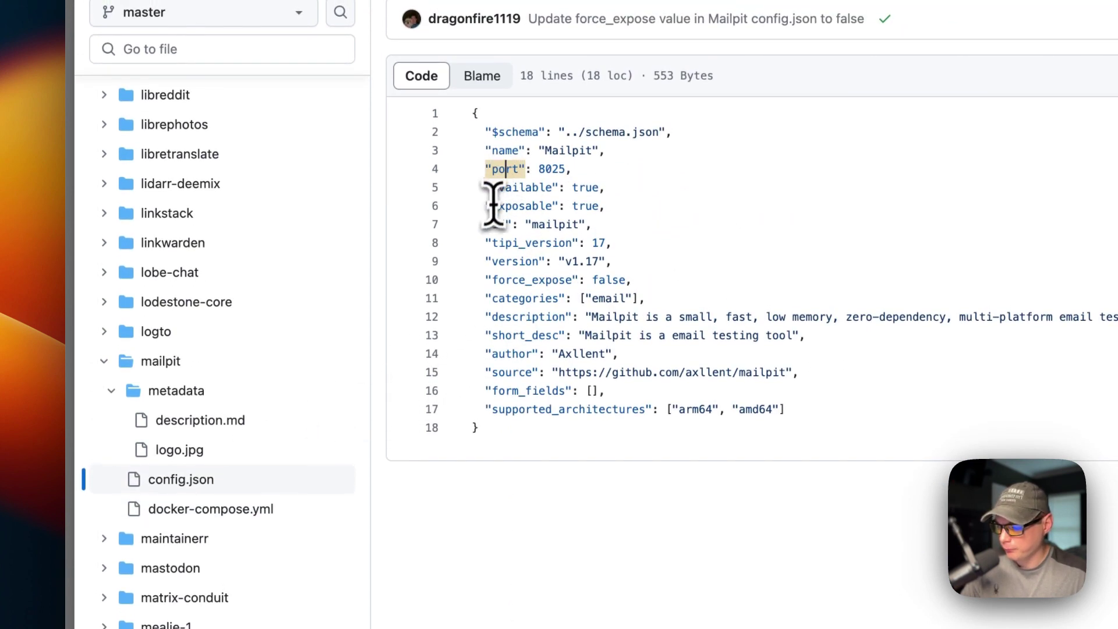
scroll(300, 386, down, 3)
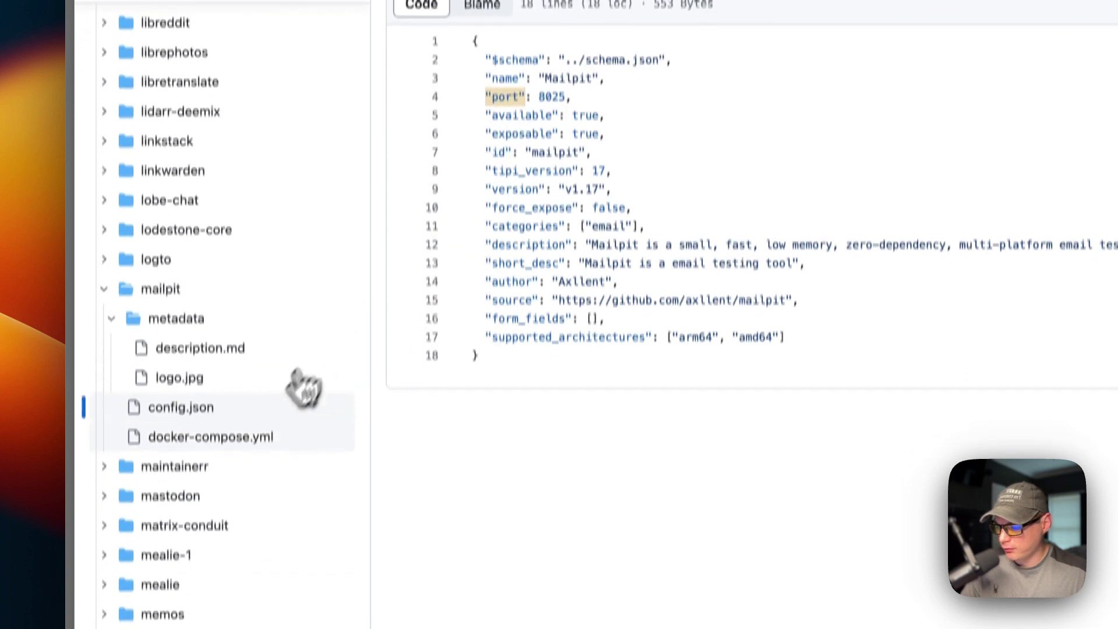
click(268, 403)
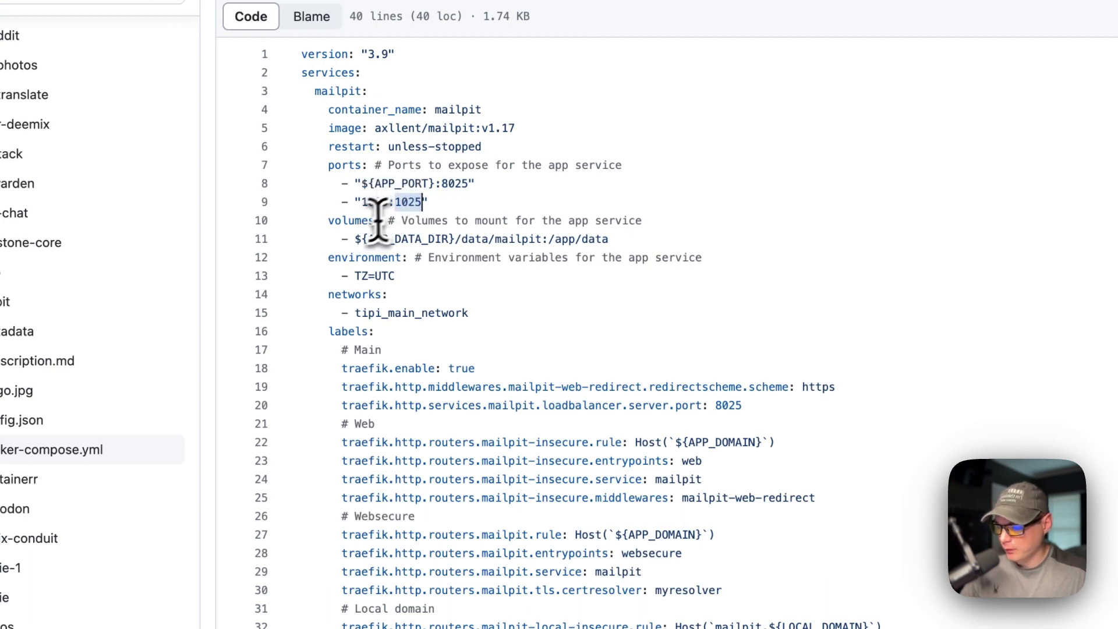
drag(336, 227, 613, 233)
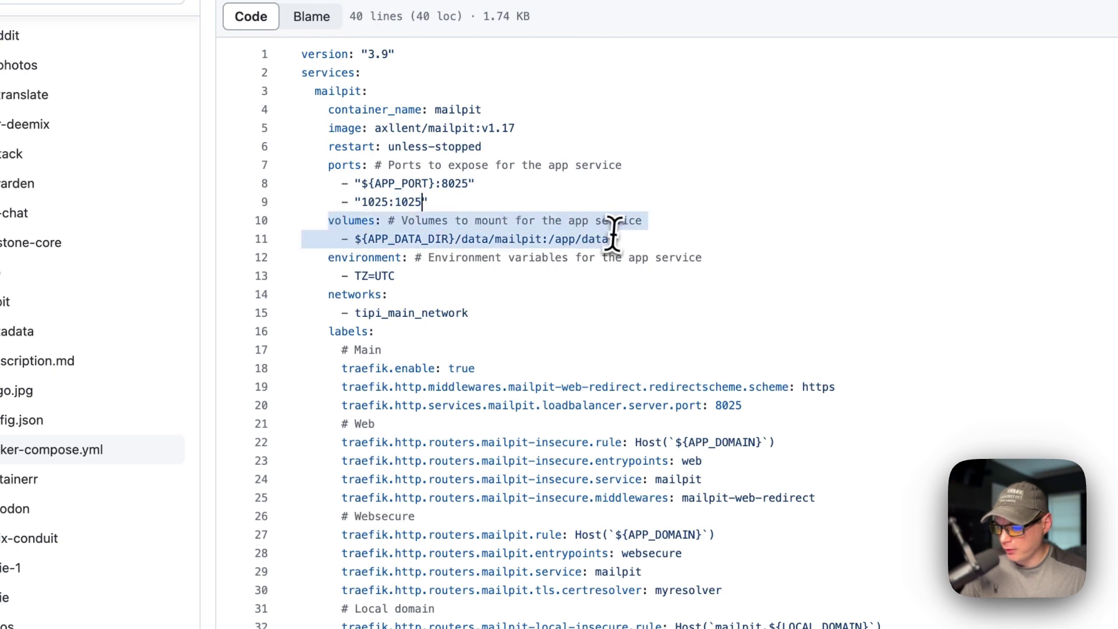
double_click(405, 240)
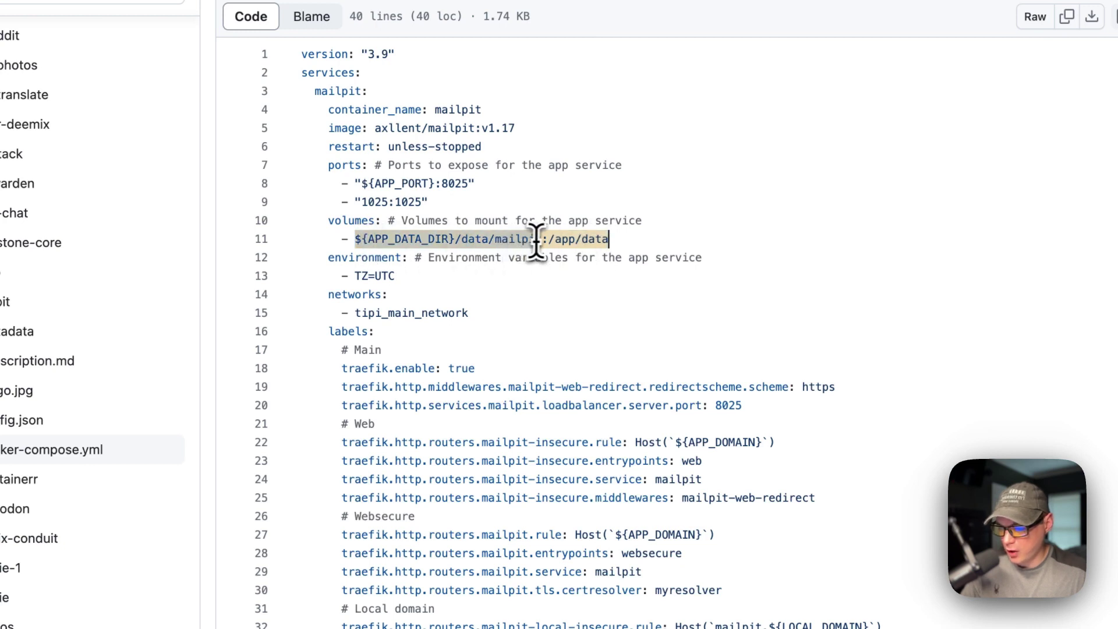
drag(539, 239, 550, 242)
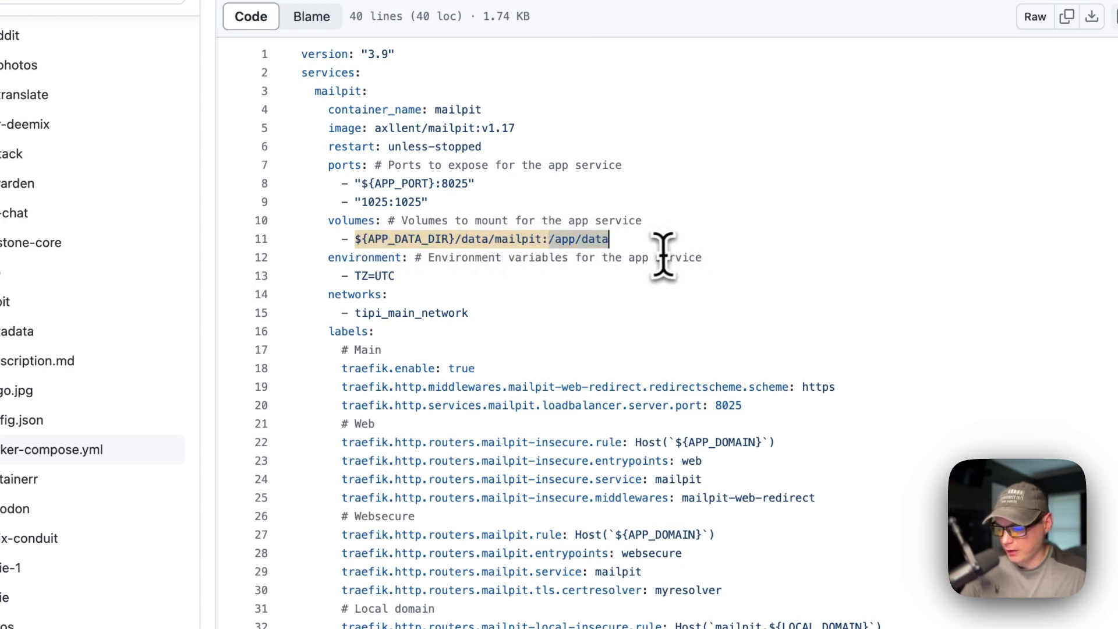
drag(379, 265, 440, 282)
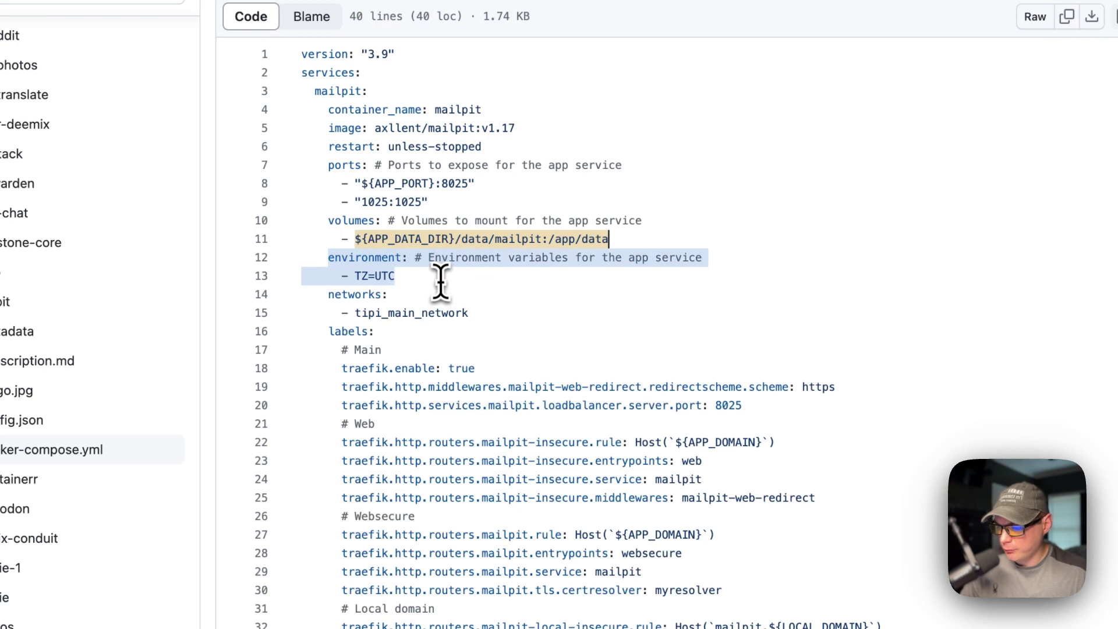
click(362, 278)
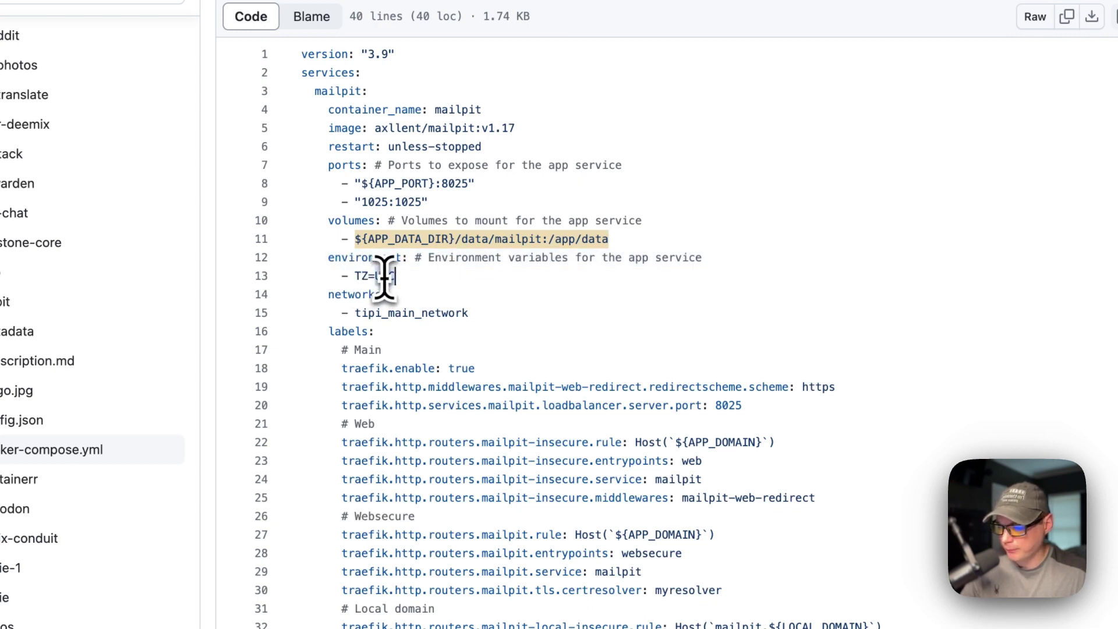
drag(366, 291, 508, 314)
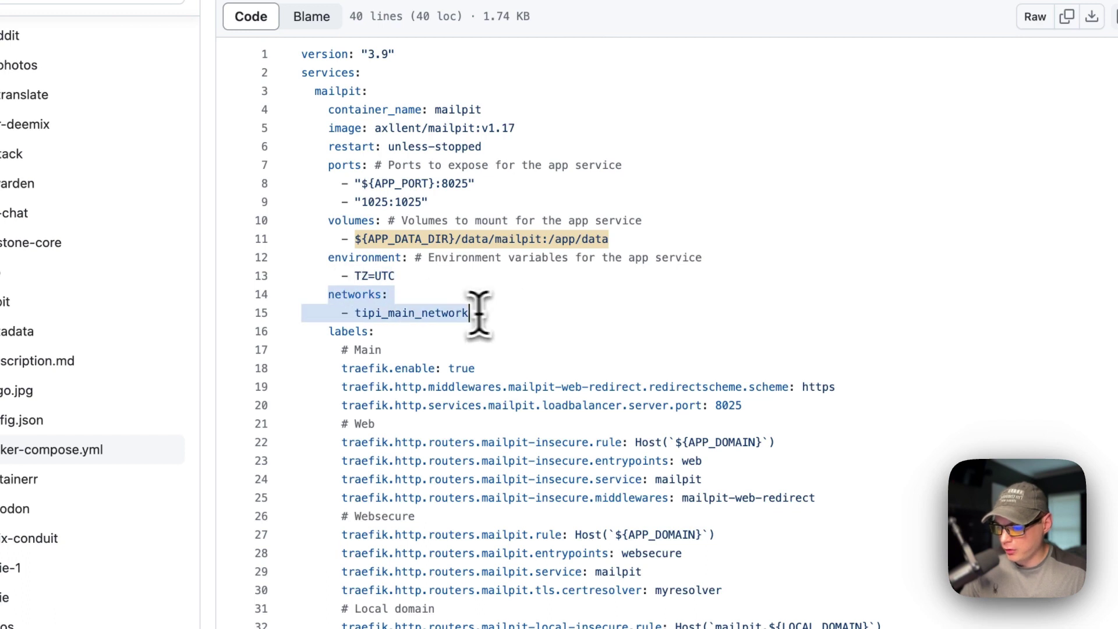
double_click(392, 314)
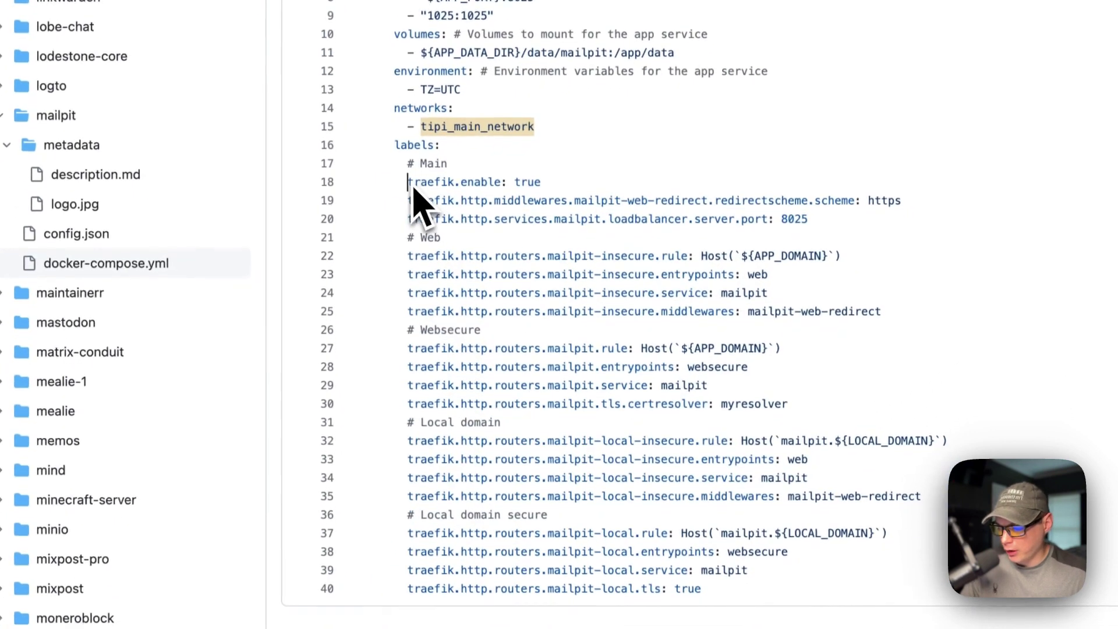
drag(428, 296, 624, 320)
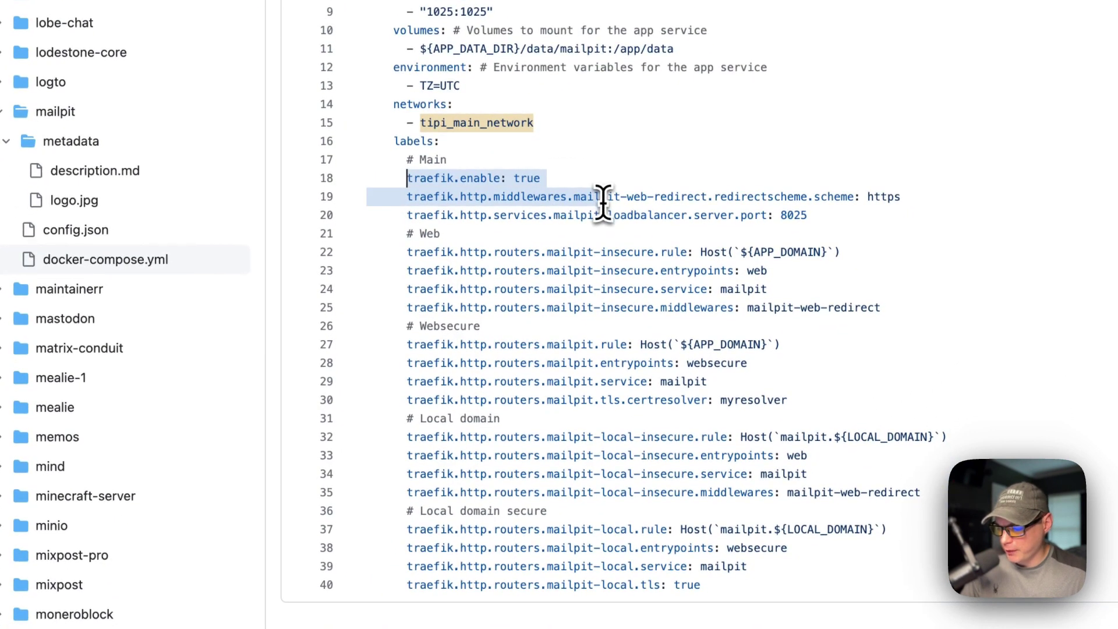
drag(602, 202, 602, 214)
drag(407, 251, 488, 303)
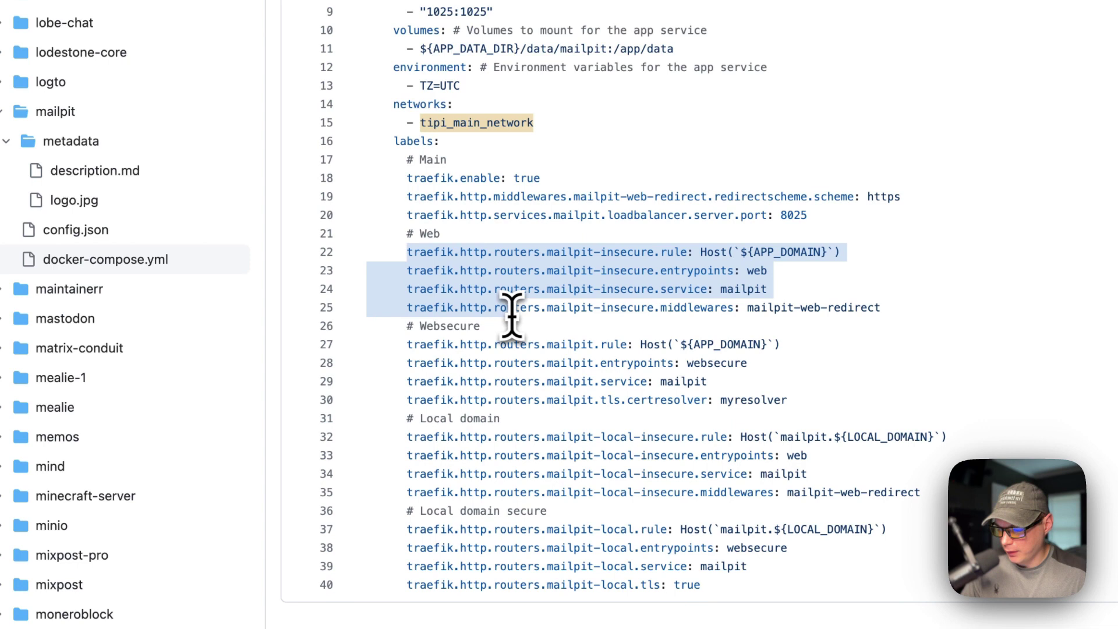
drag(414, 344, 555, 400)
drag(407, 436, 525, 492)
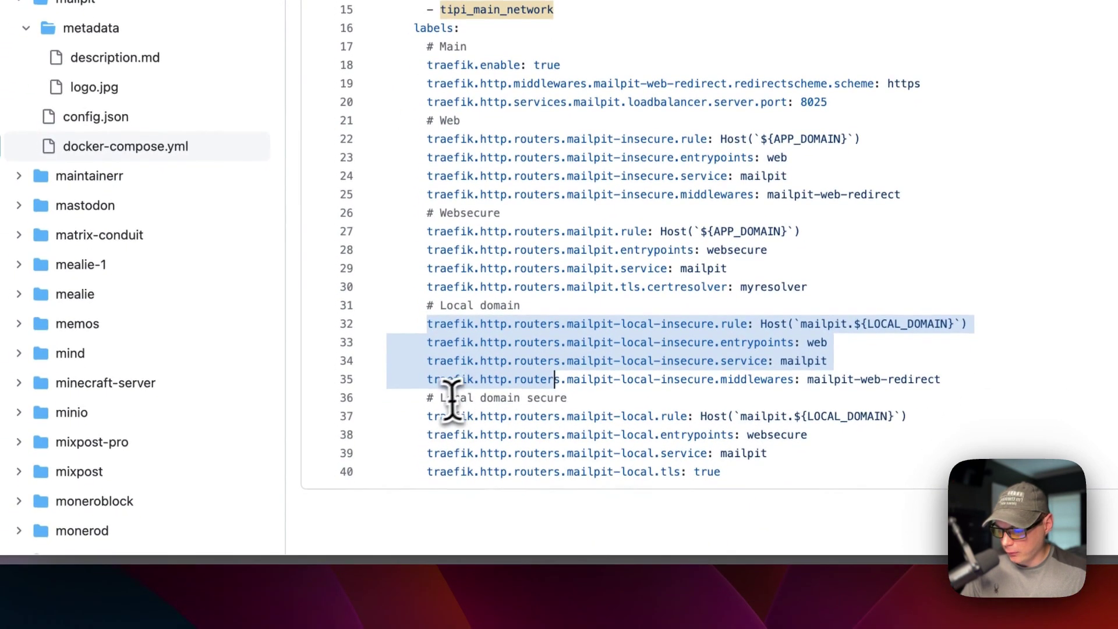
drag(426, 416, 522, 474)
click(542, 192)
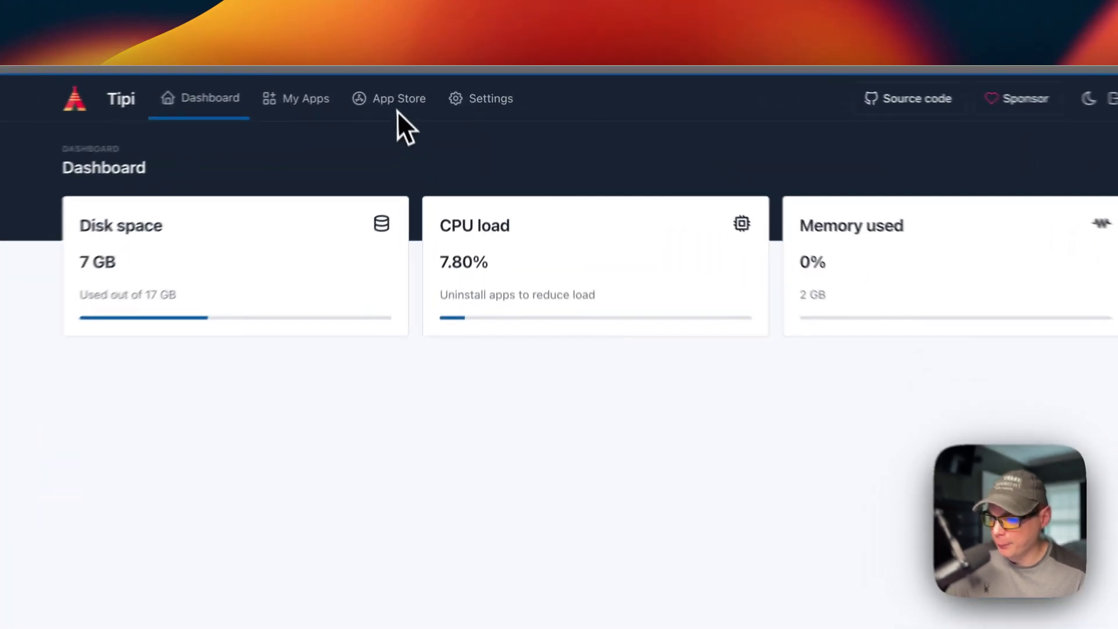
Search the Runtipi App Store for 'mail' and open the Mailpit app page.
click(449, 83)
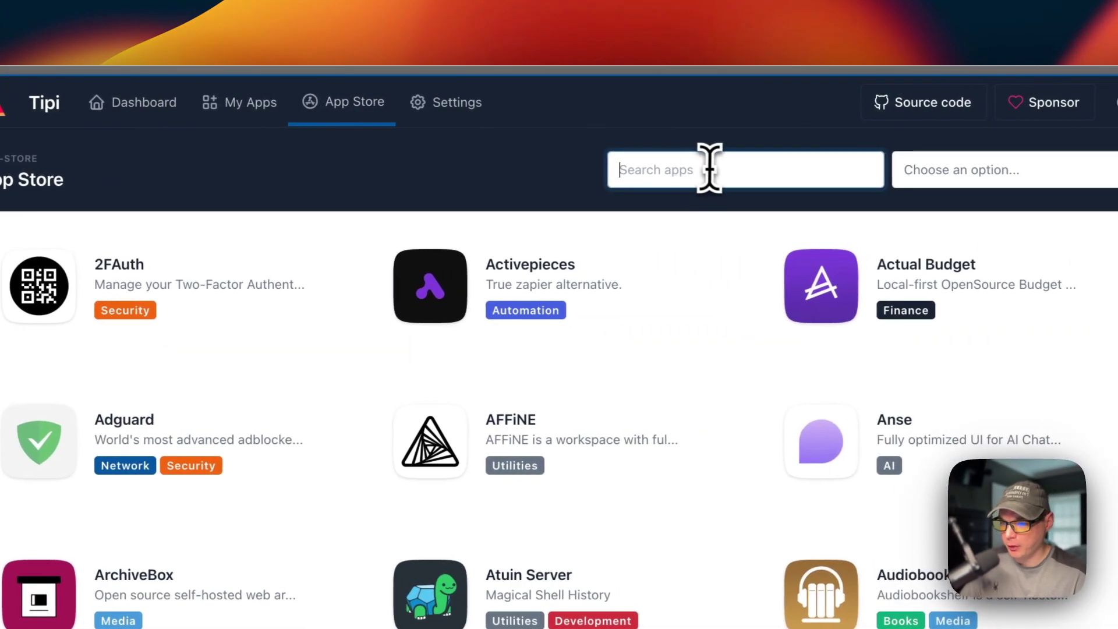
click(713, 170)
text(mail)
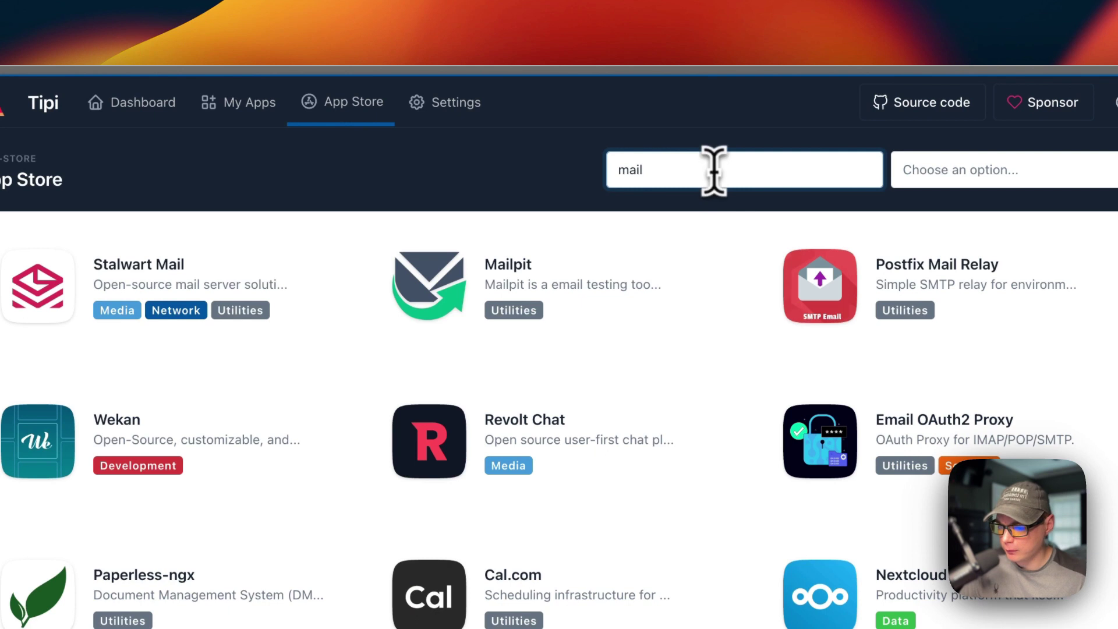
click(476, 301)
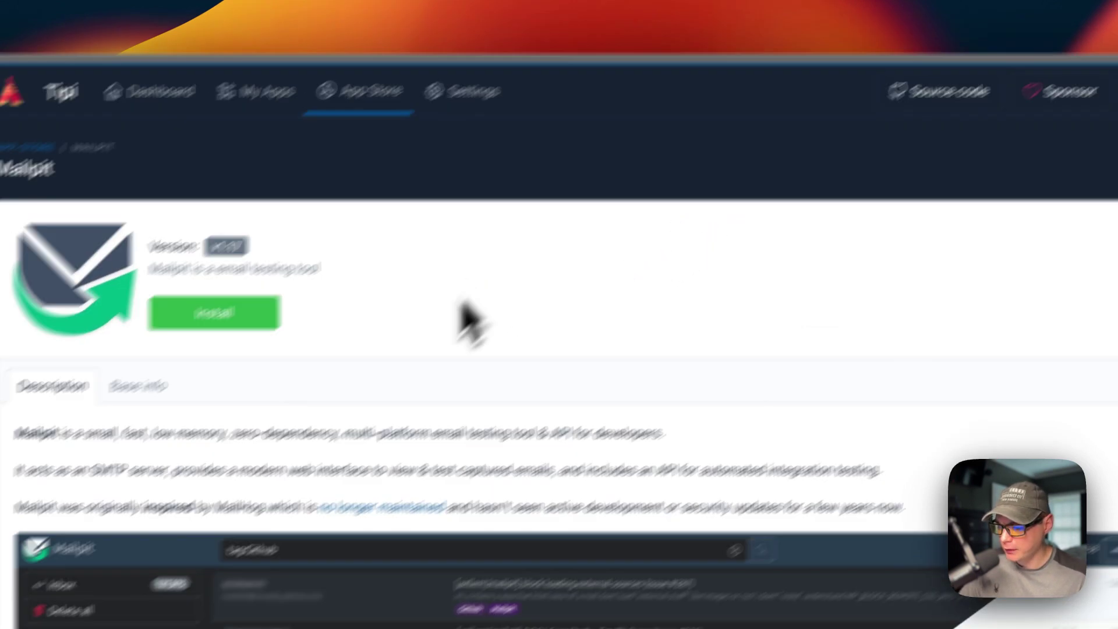
Review Mailpit's base info, then install Mailpit v1.17 and confirm.
scroll(478, 349, down, 5)
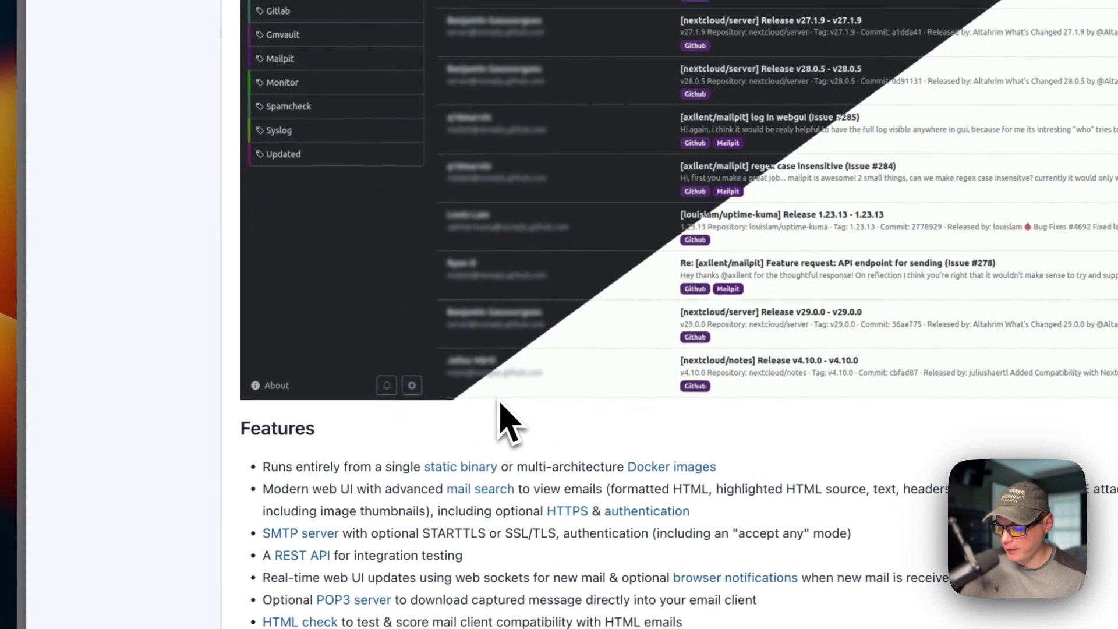
scroll(504, 419, up, 8)
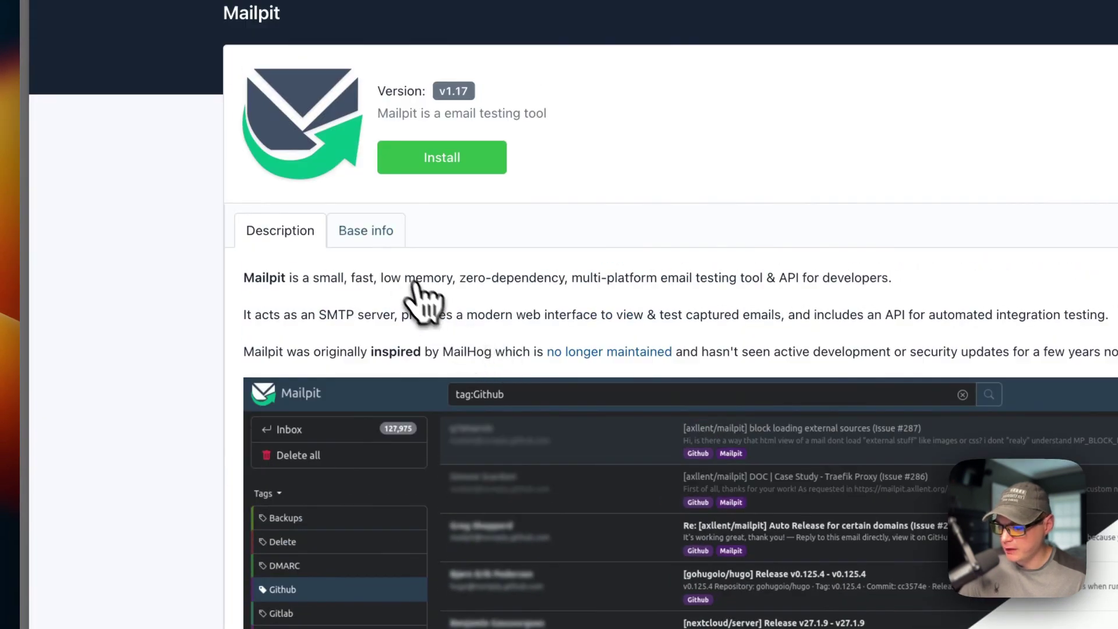
click(373, 239)
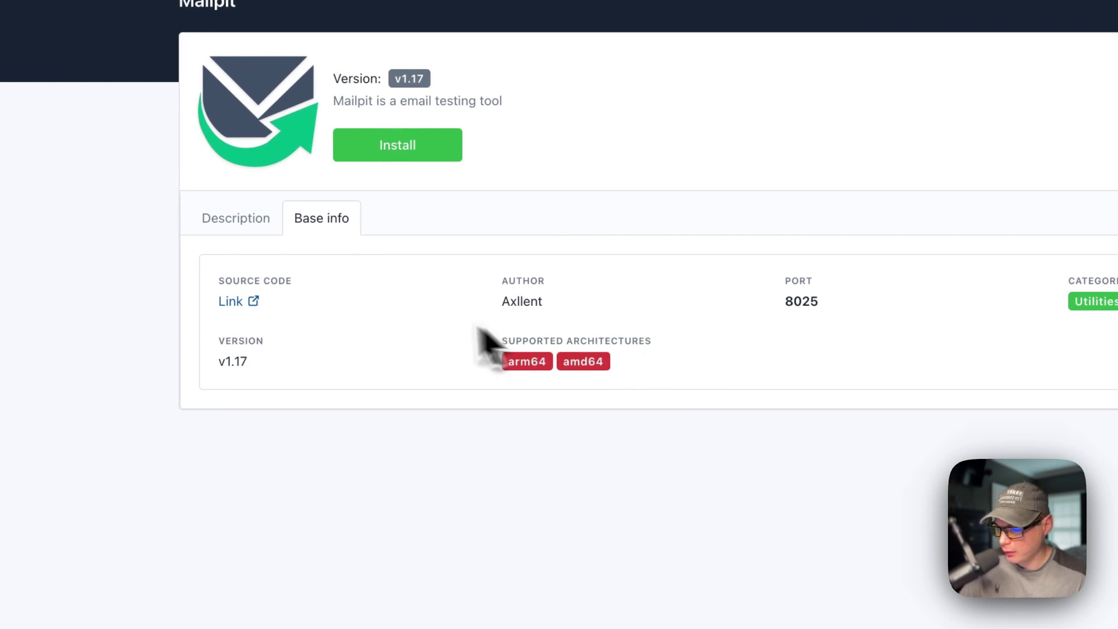
click(274, 224)
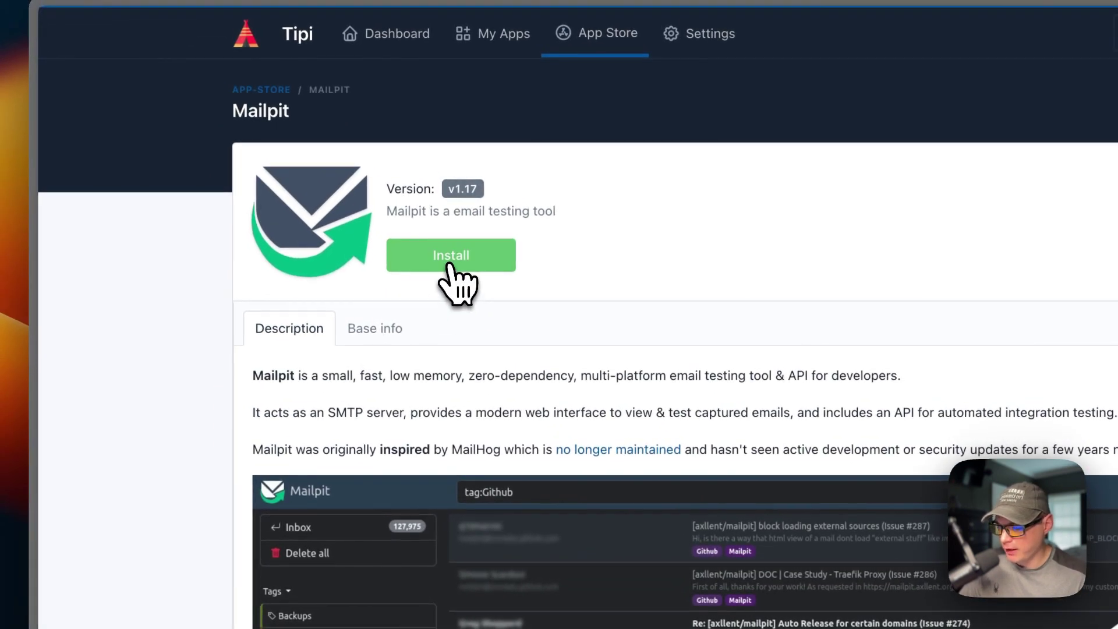
click(449, 265)
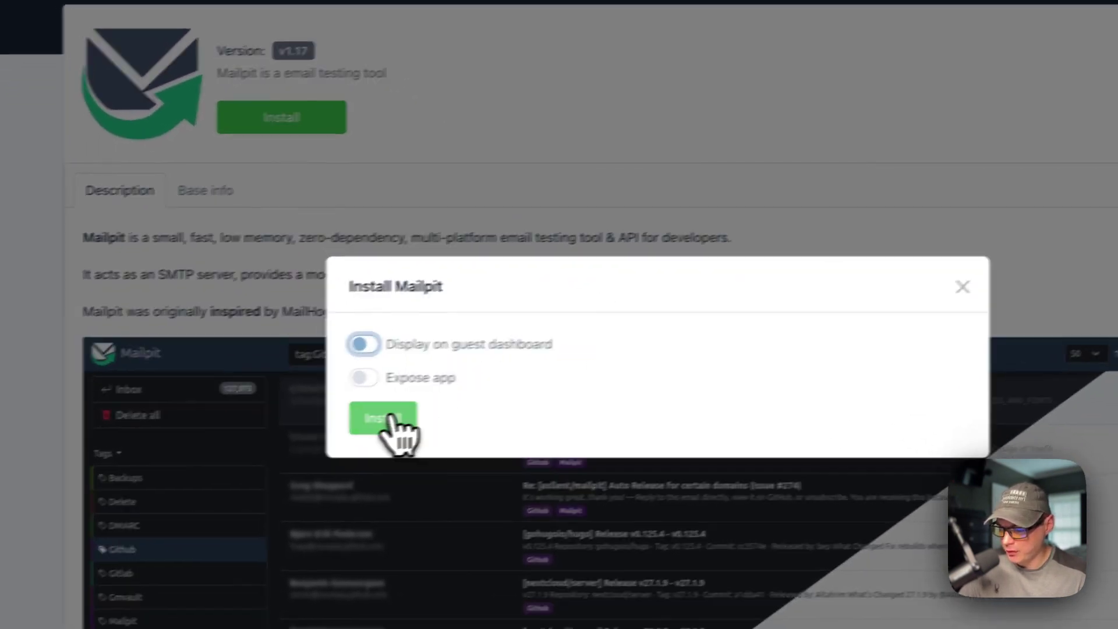
click(400, 429)
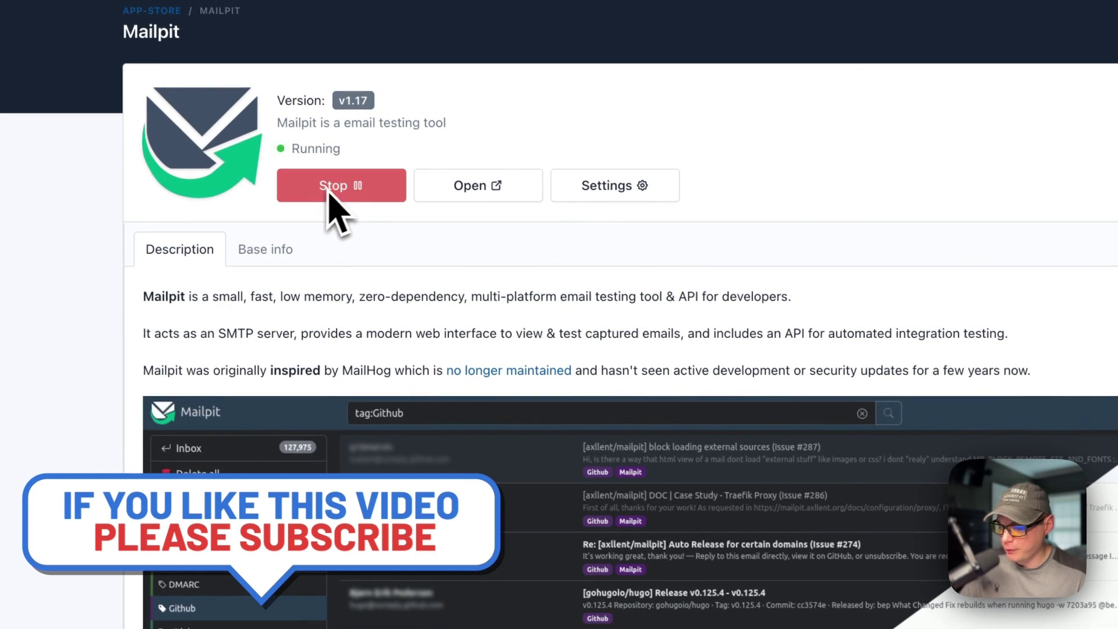
Toggle Display on guest dashboard and Expose app in Mailpit's config dialog, then close it.
click(432, 184)
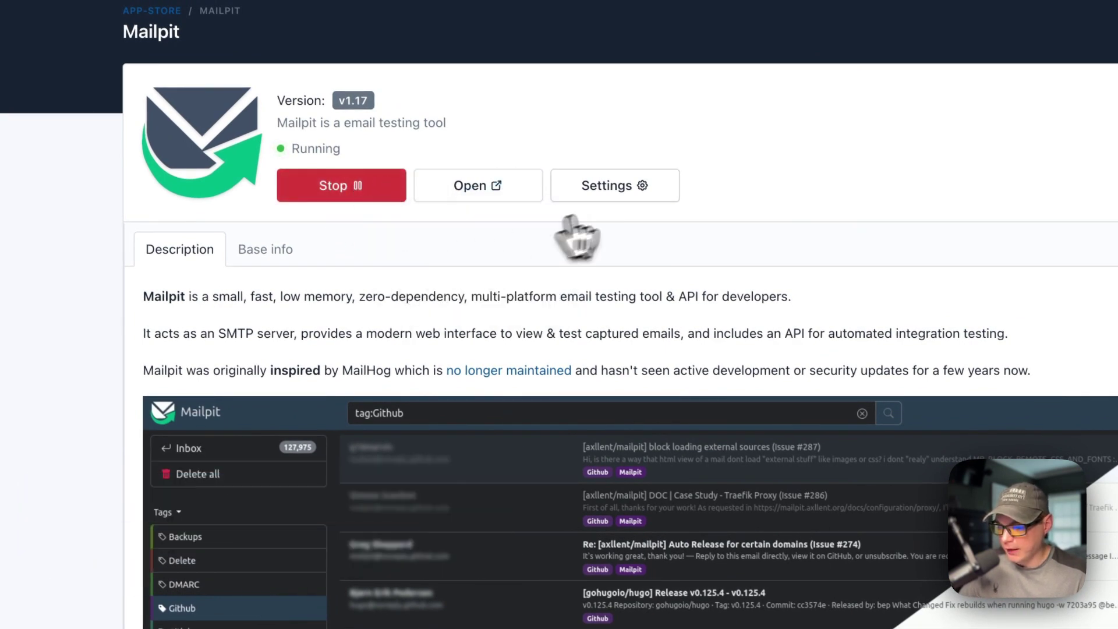
click(640, 195)
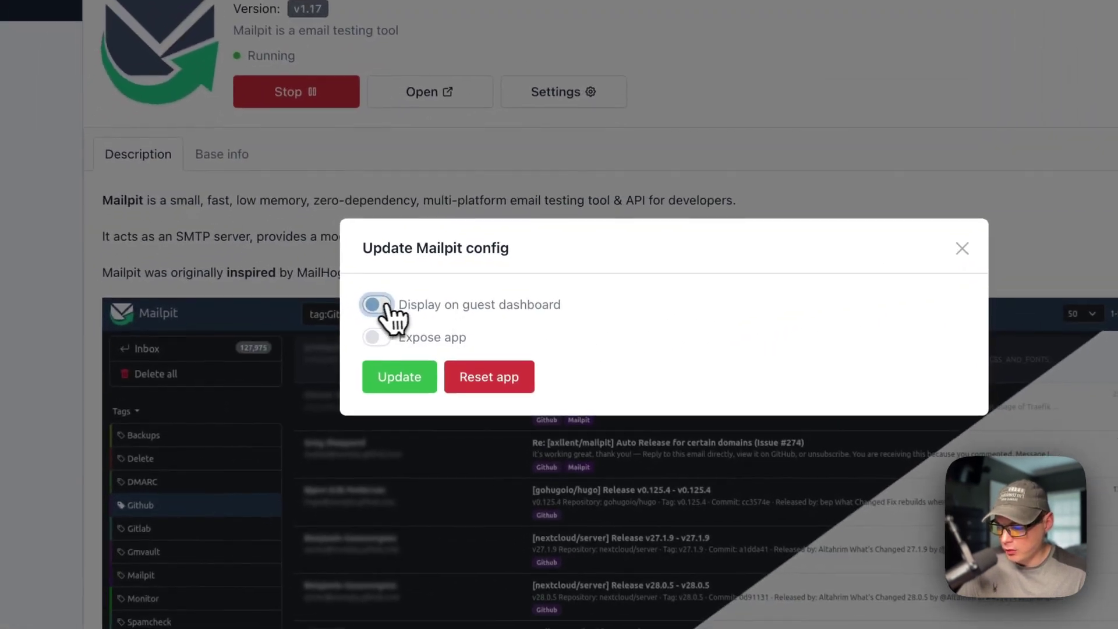
click(376, 305)
click(376, 337)
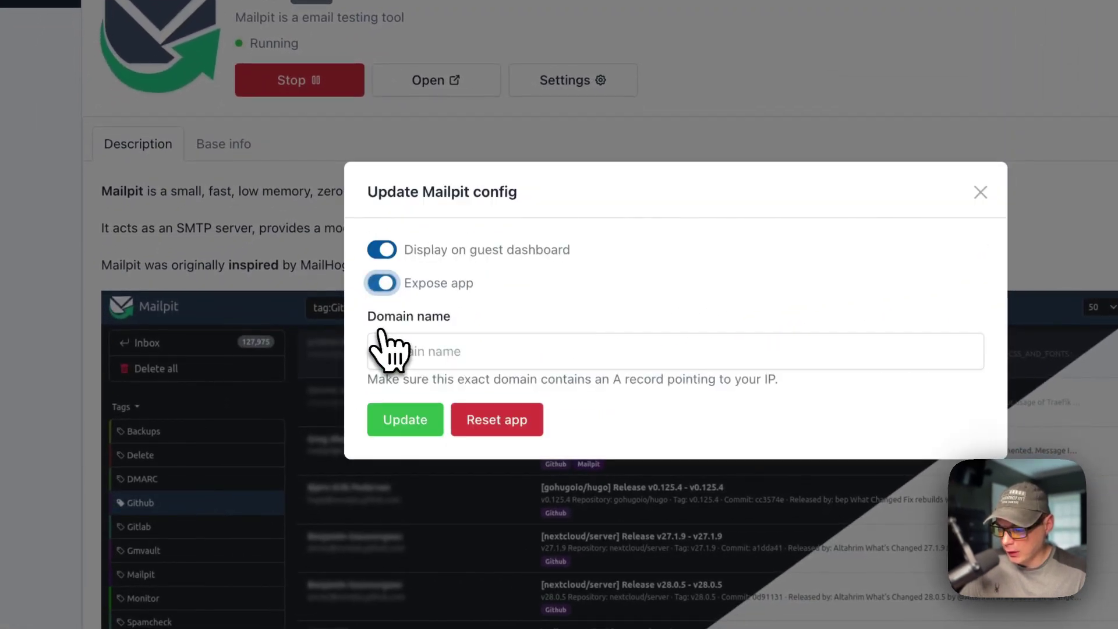
click(378, 285)
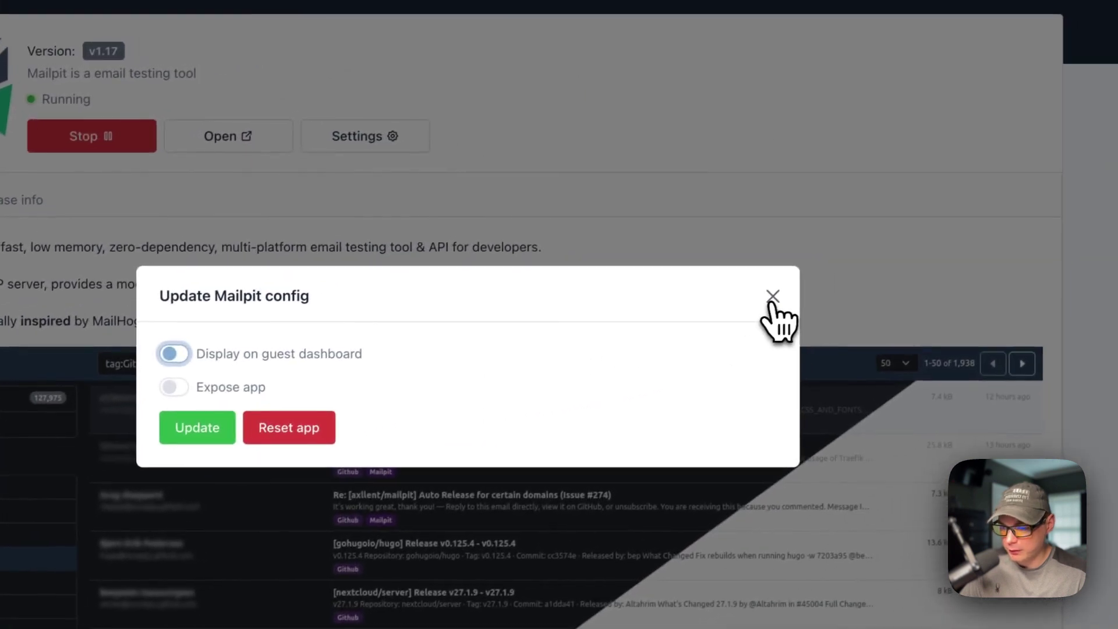
click(772, 297)
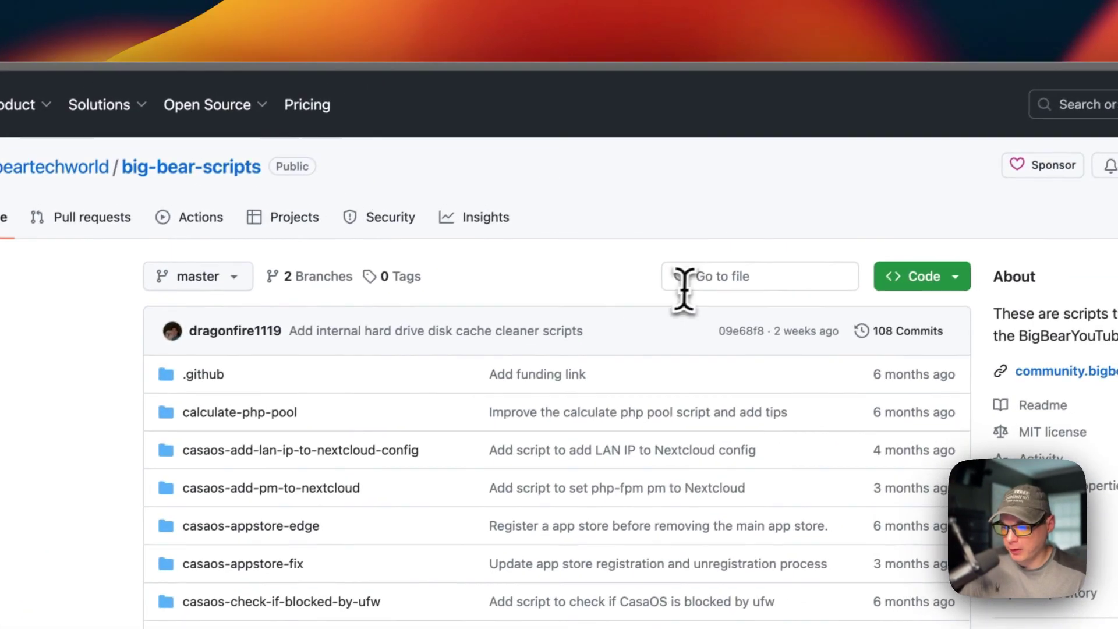
Search big-bear-scripts for 'smtp' and open the test-smtp-connection folder.
click(749, 255)
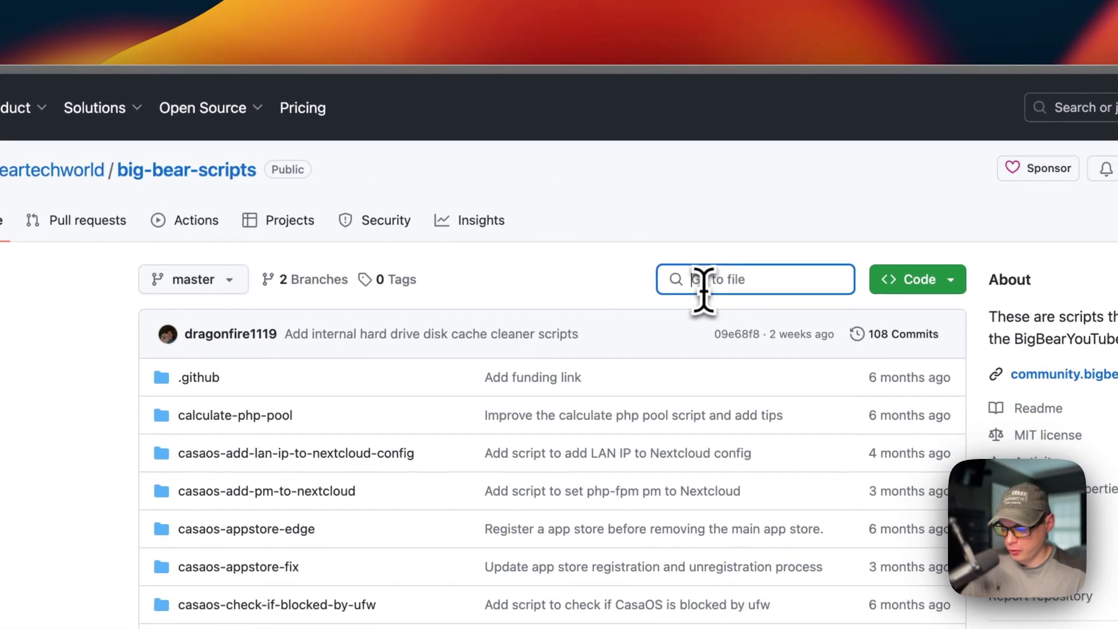
text(sm)
text(pt)
key(BackSpace)
key(BackSpace)
text(tp)
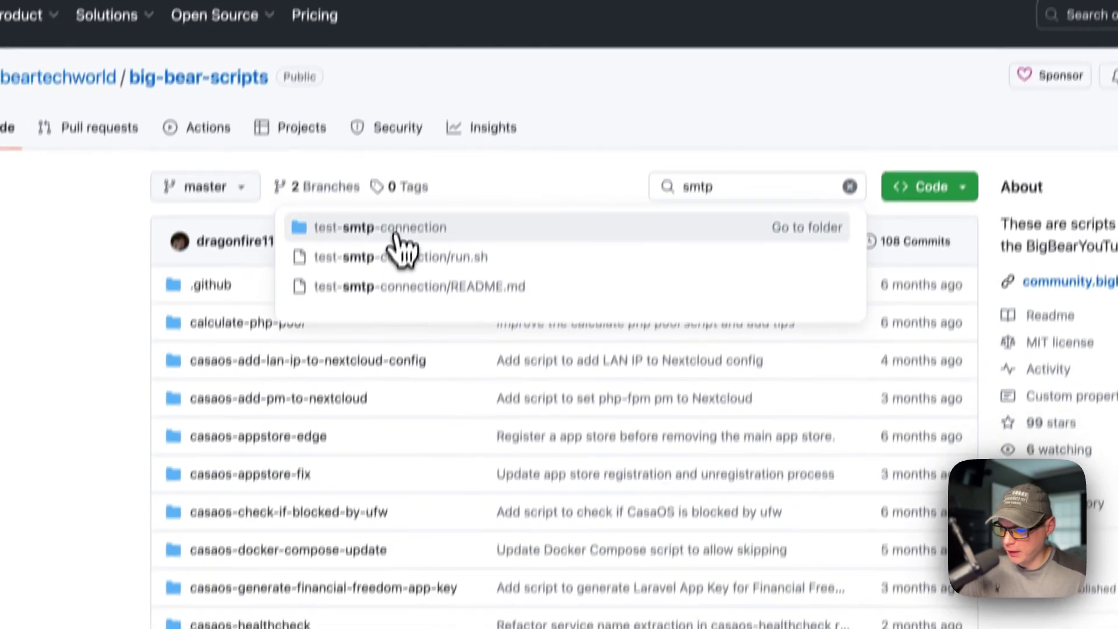
click(364, 321)
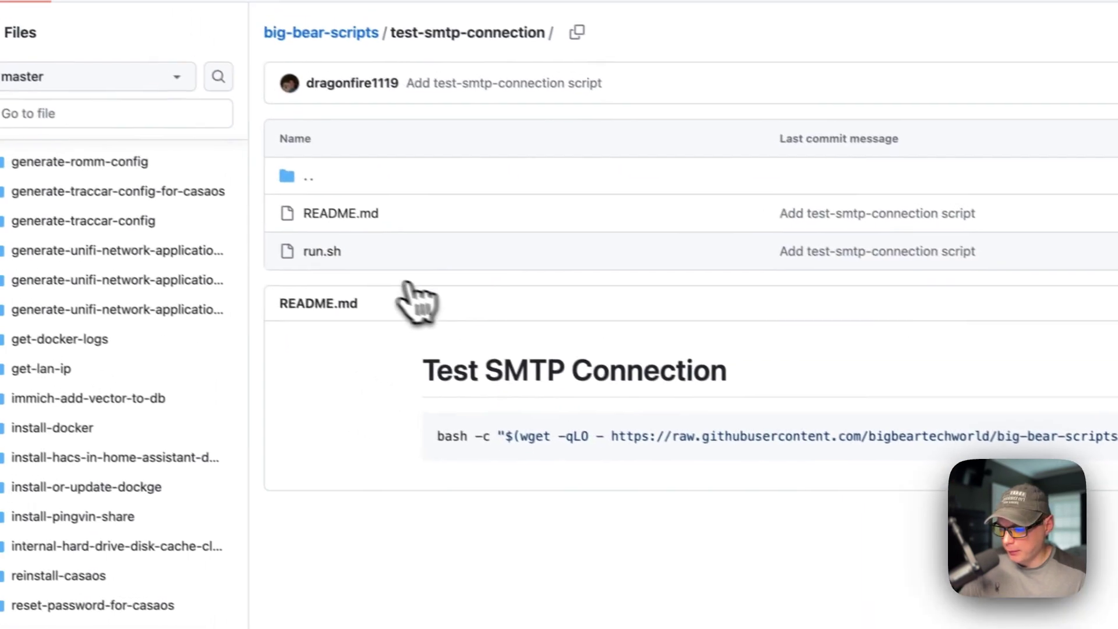
Open run.sh and highlight its default SMTP values, including port 1025.
click(143, 184)
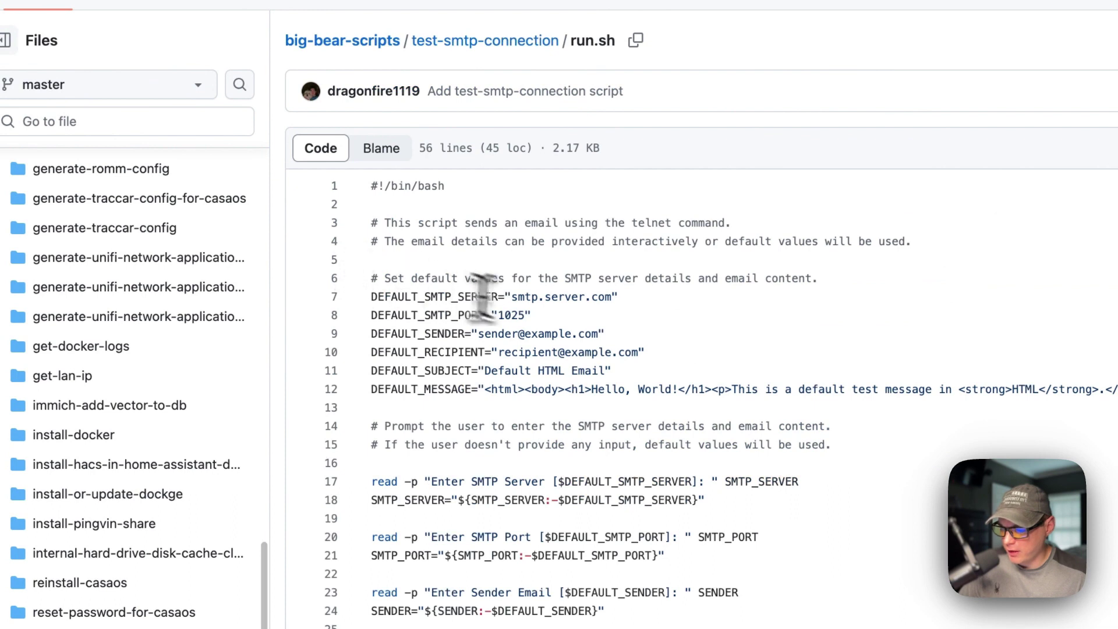
scroll(606, 329, down, 2)
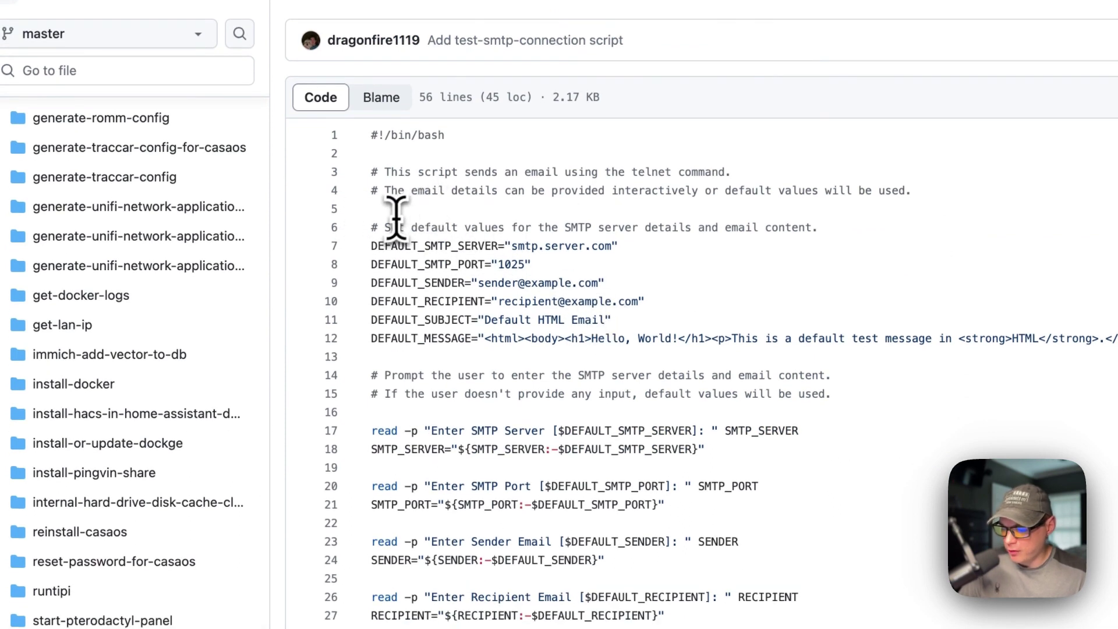
scroll(624, 295, down, 10)
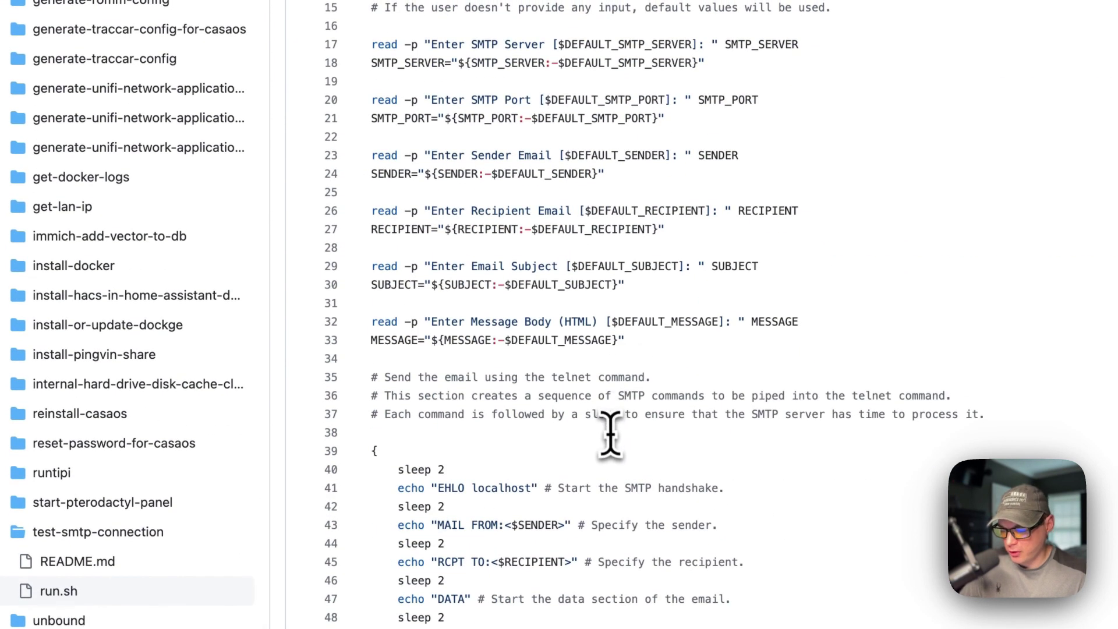
scroll(608, 439, up, 10)
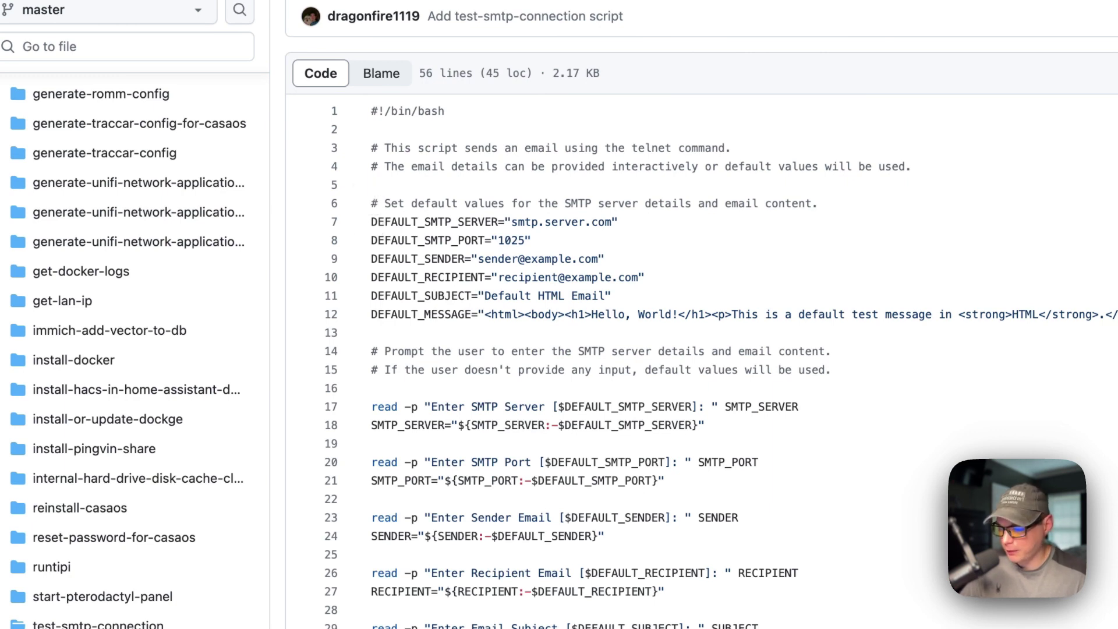
drag(371, 203, 608, 315)
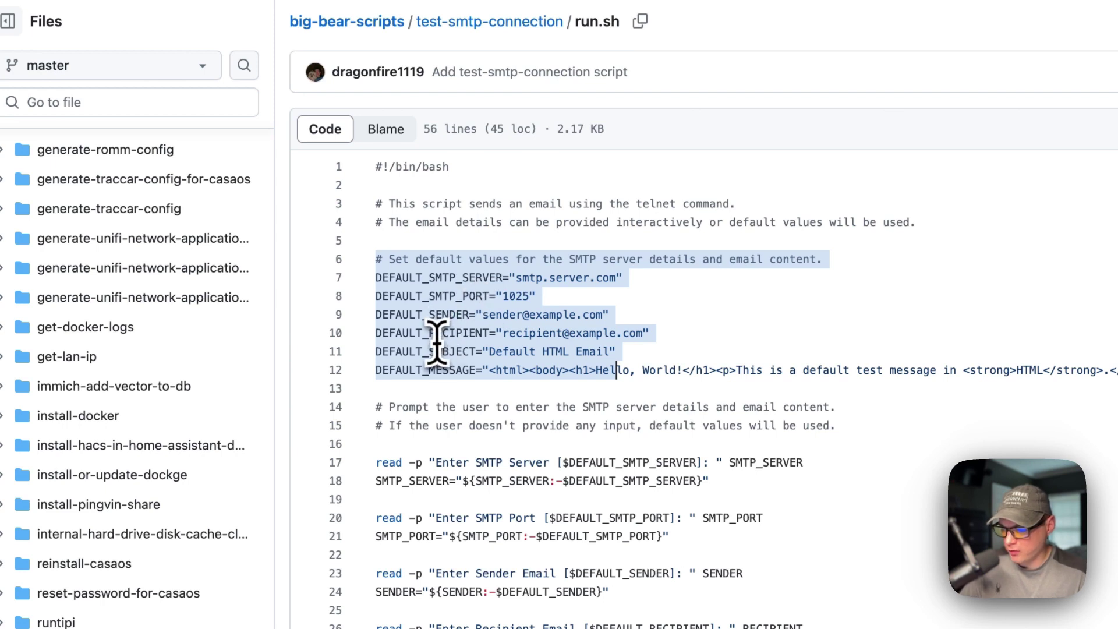
click(499, 320)
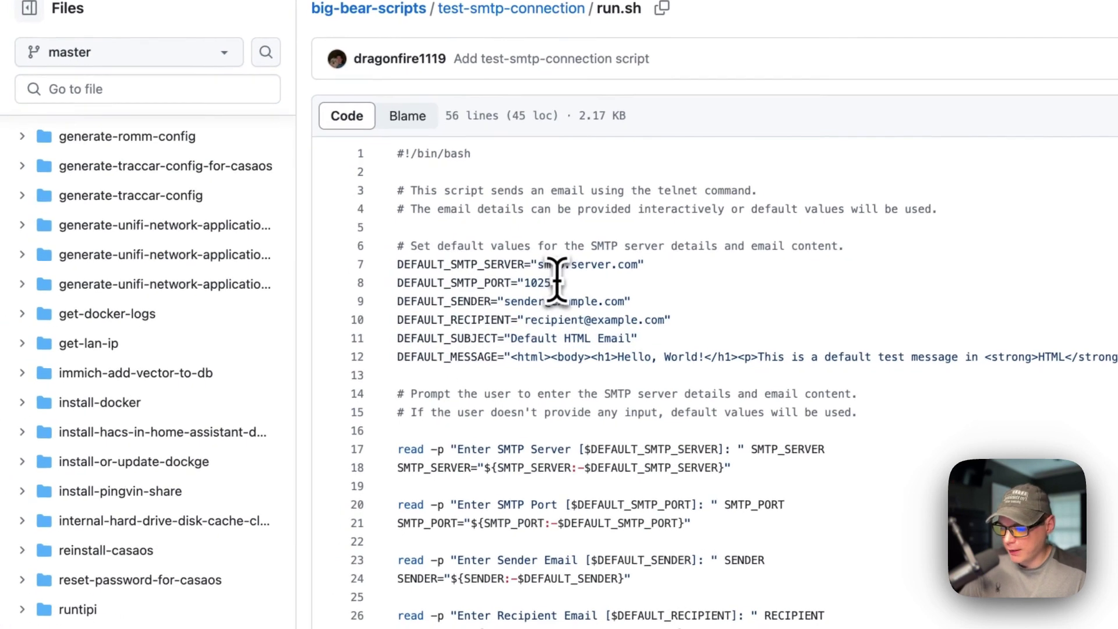
double_click(509, 297)
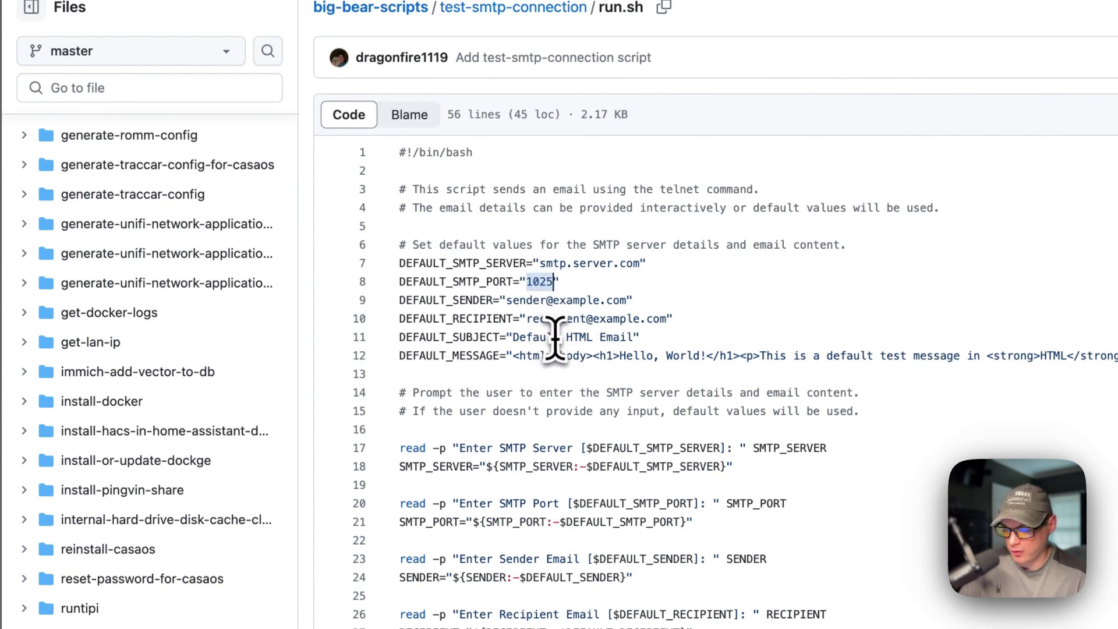
Highlight run.sh's email-detail prompts and the telnet SMTP command sequence.
scroll(554, 348, down, 3)
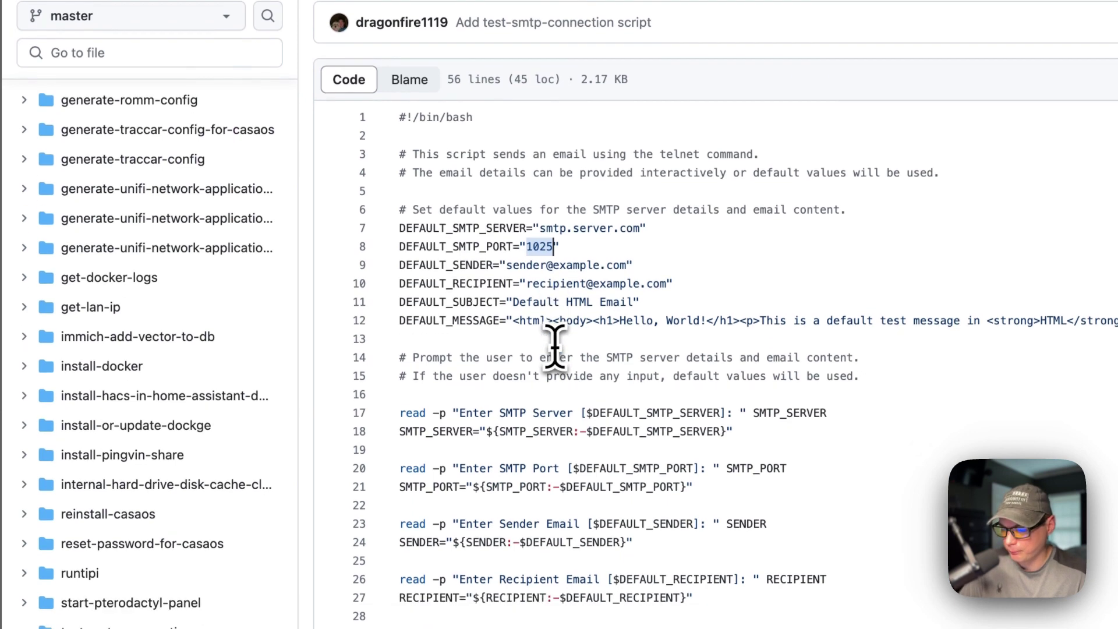
drag(340, 185, 637, 481)
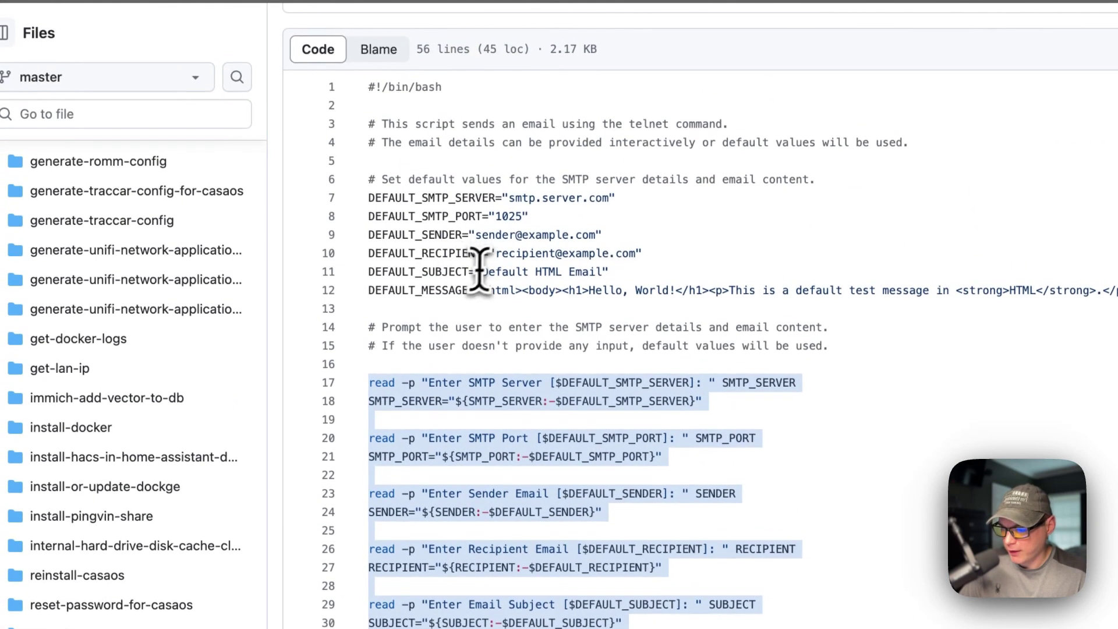
scroll(557, 292, down, 3)
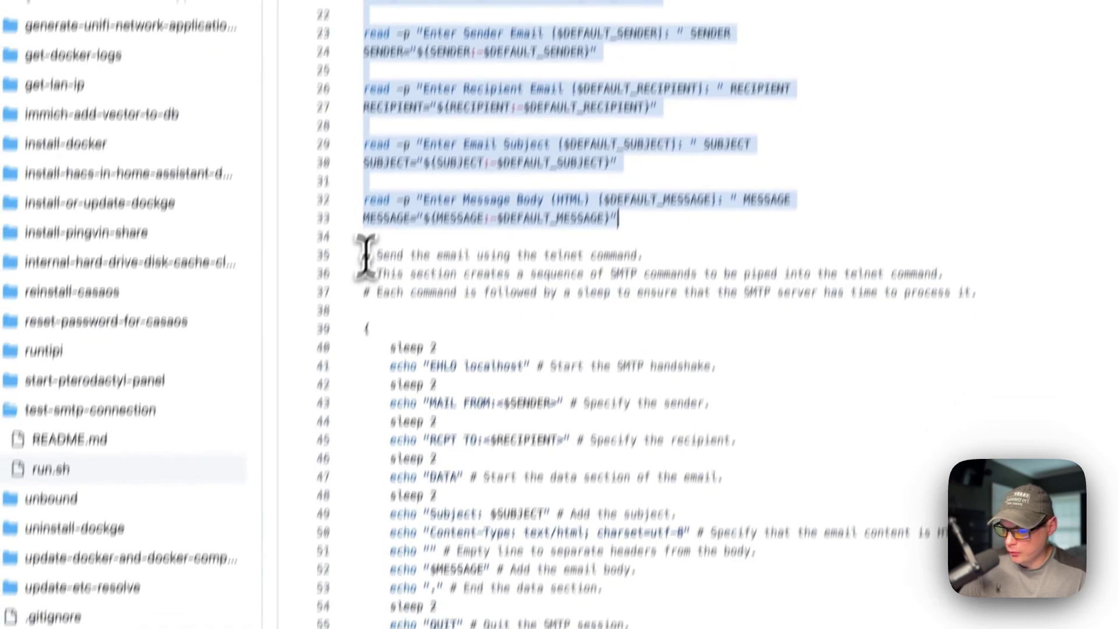
drag(353, 330, 558, 364)
drag(597, 211, 598, 211)
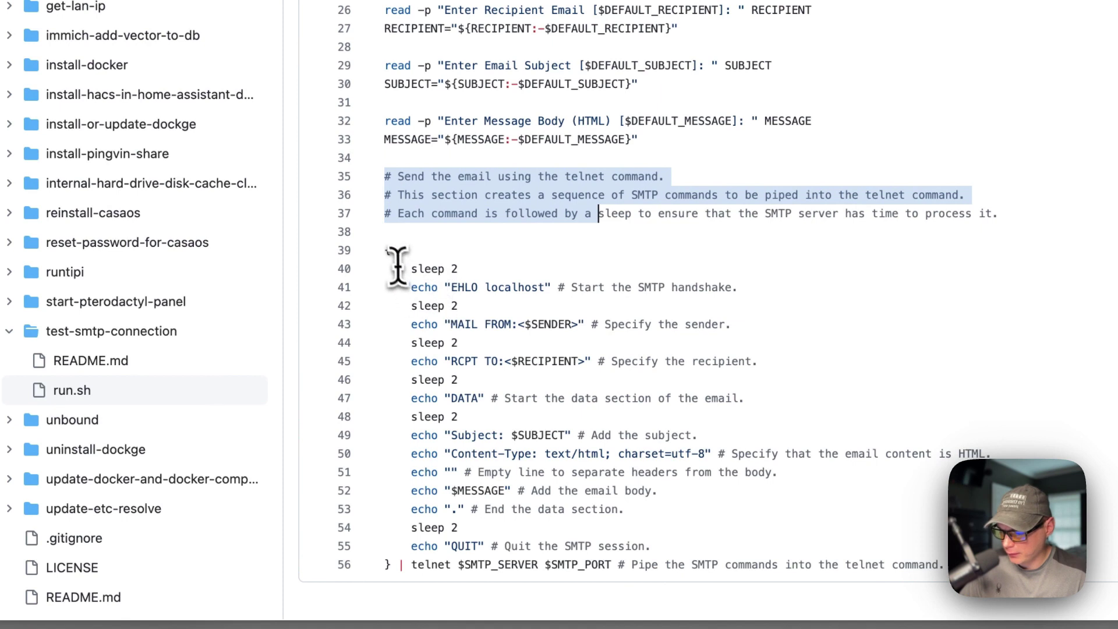
drag(398, 266, 911, 566)
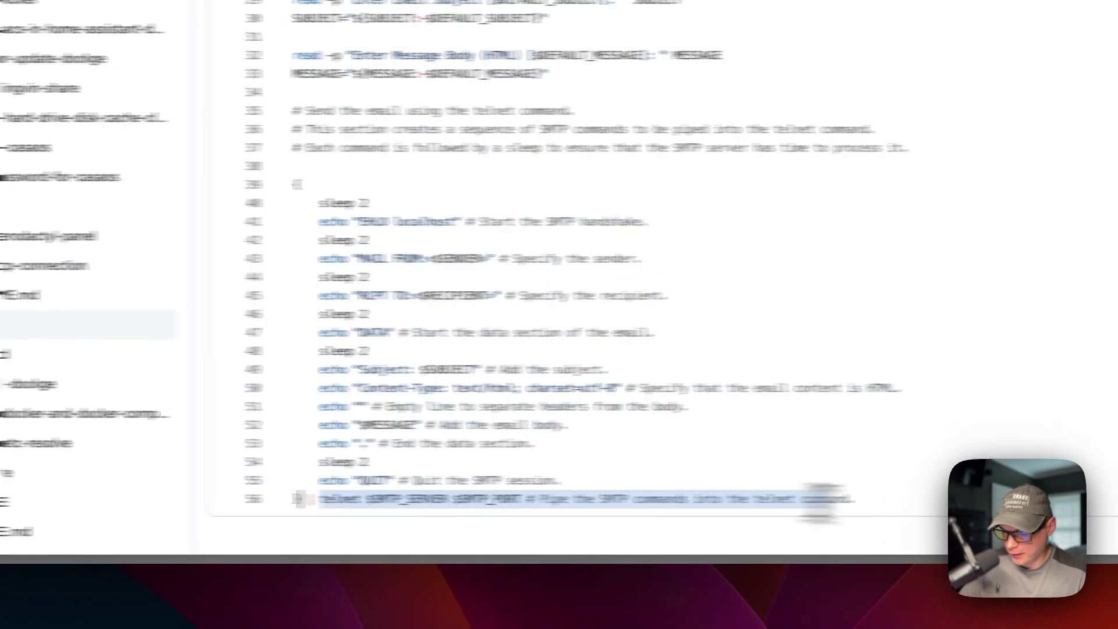
scroll(567, 314, up, 6)
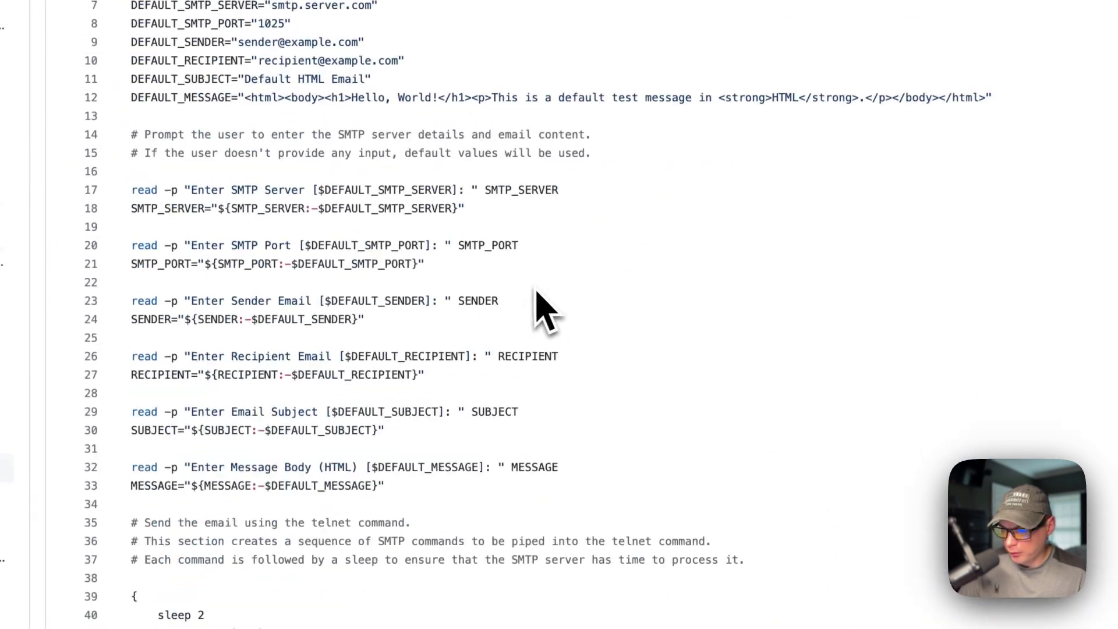
scroll(545, 311, up, 2)
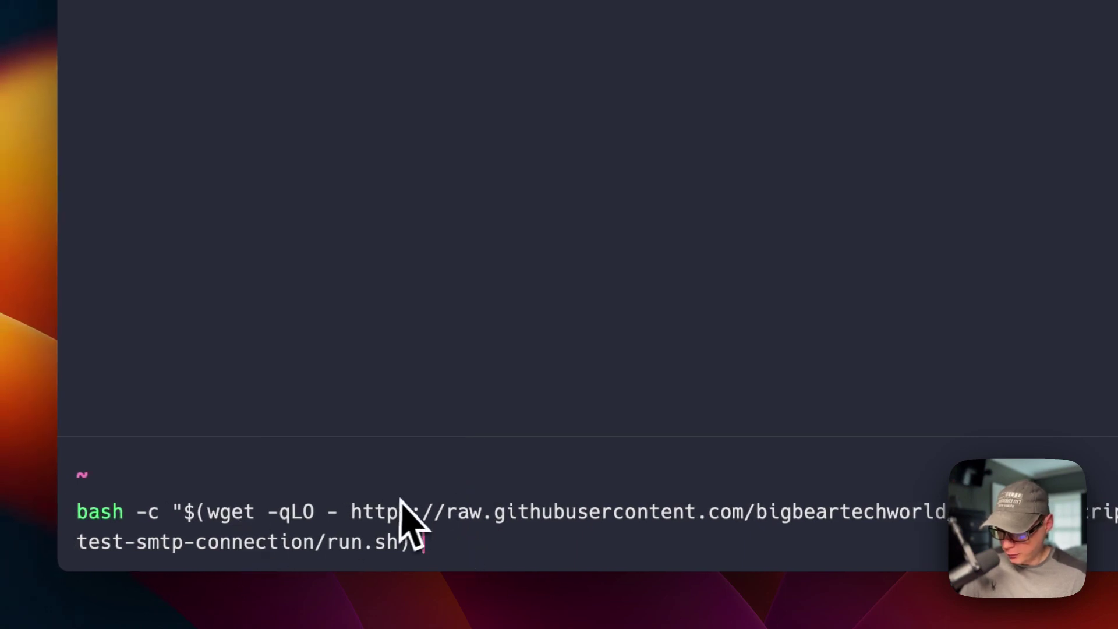
Run the SMTP test script against 192.168.20.101, accepting default port 1025, addresses, subject and HTML body.
key(Return)
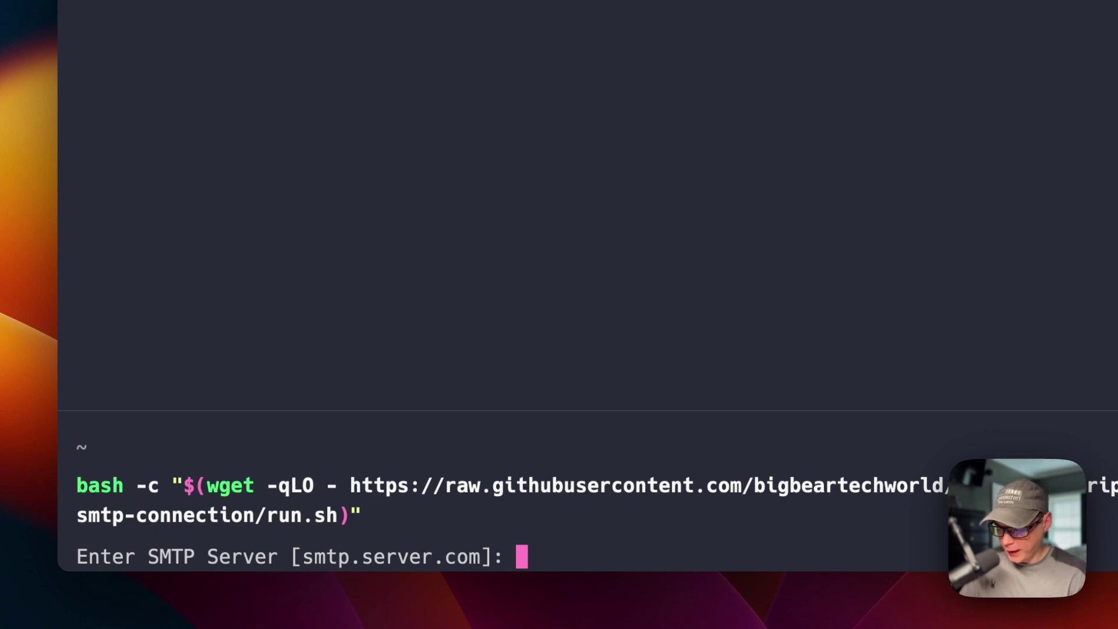
text(192.168.20.101)
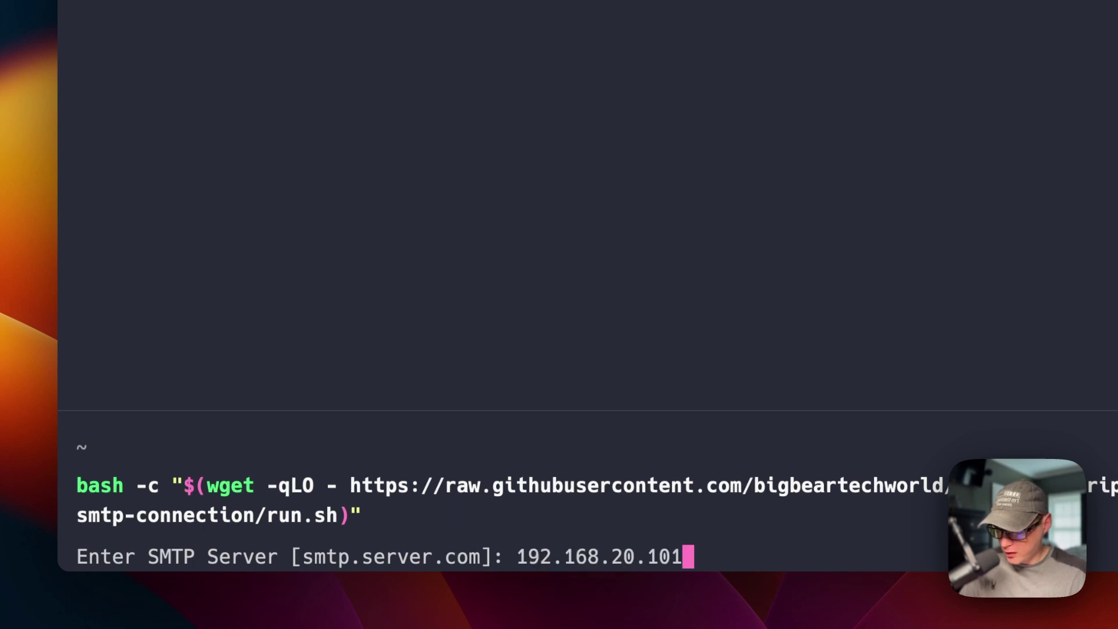
key(Return)
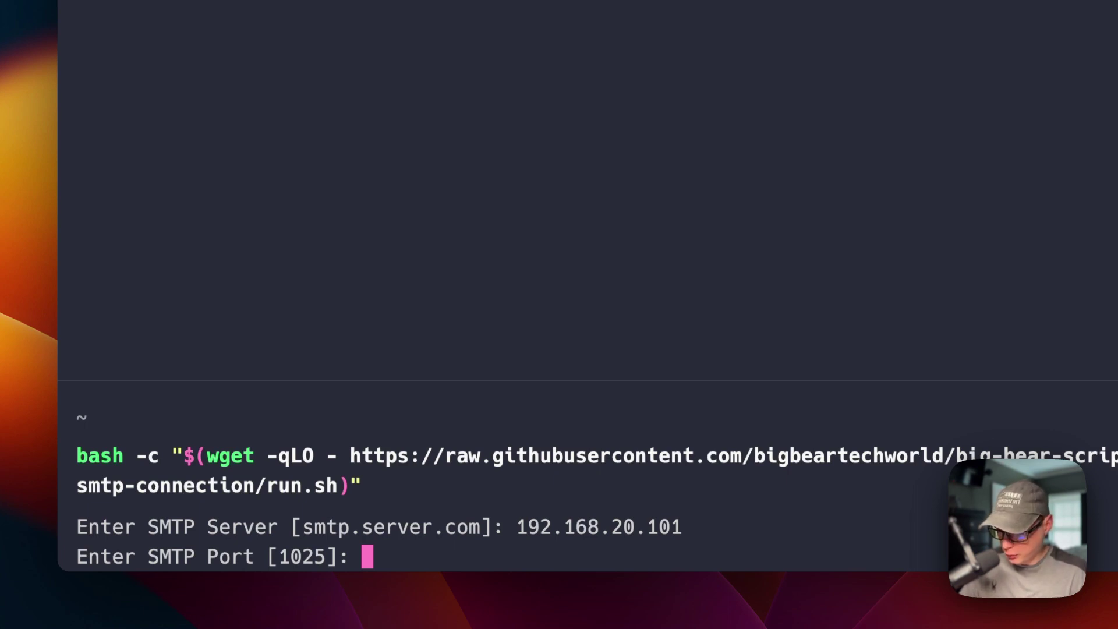
key(Return)
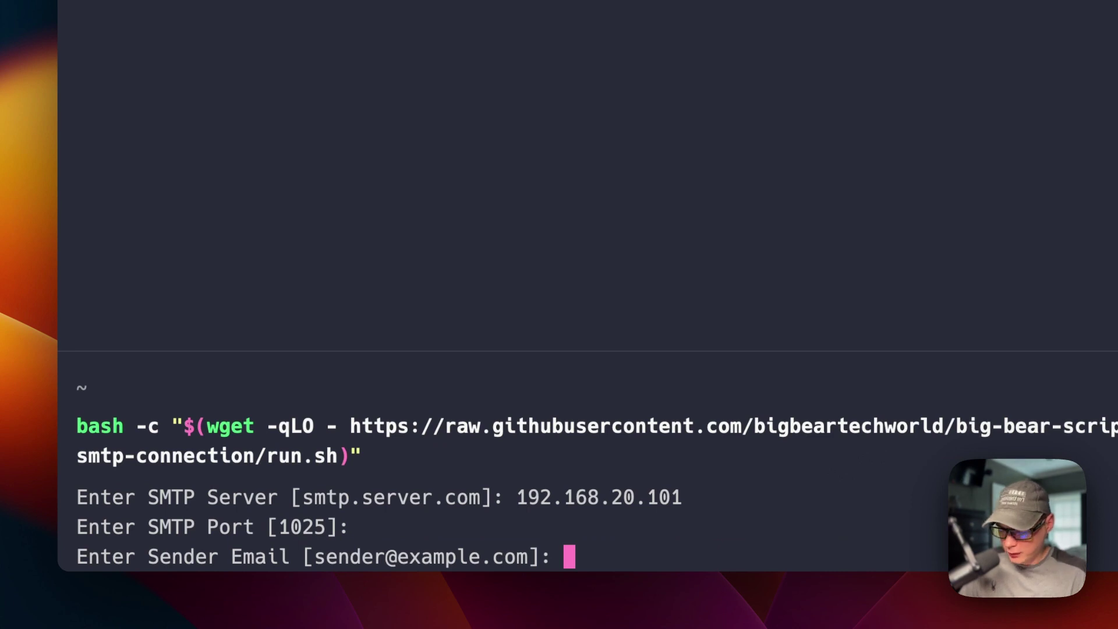
key(Return)
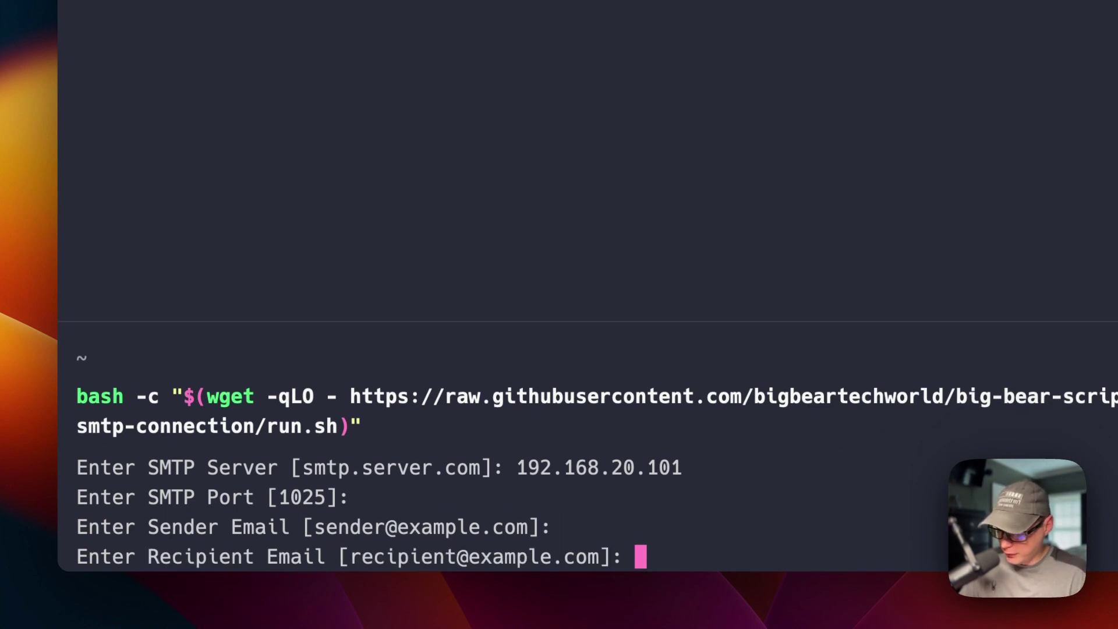
key(Return)
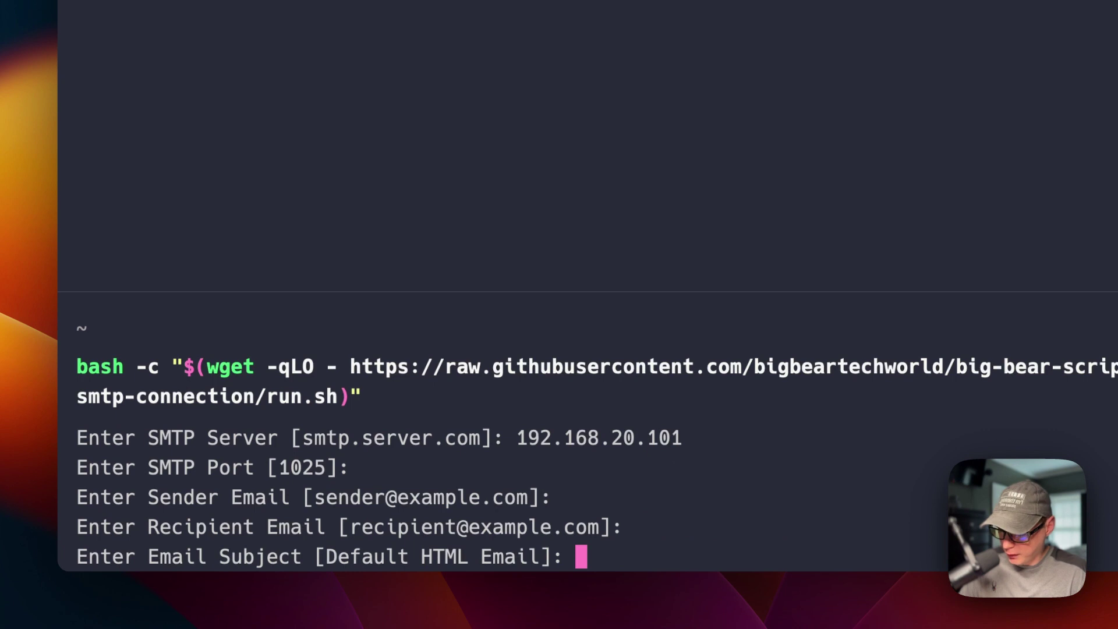
key(Return)
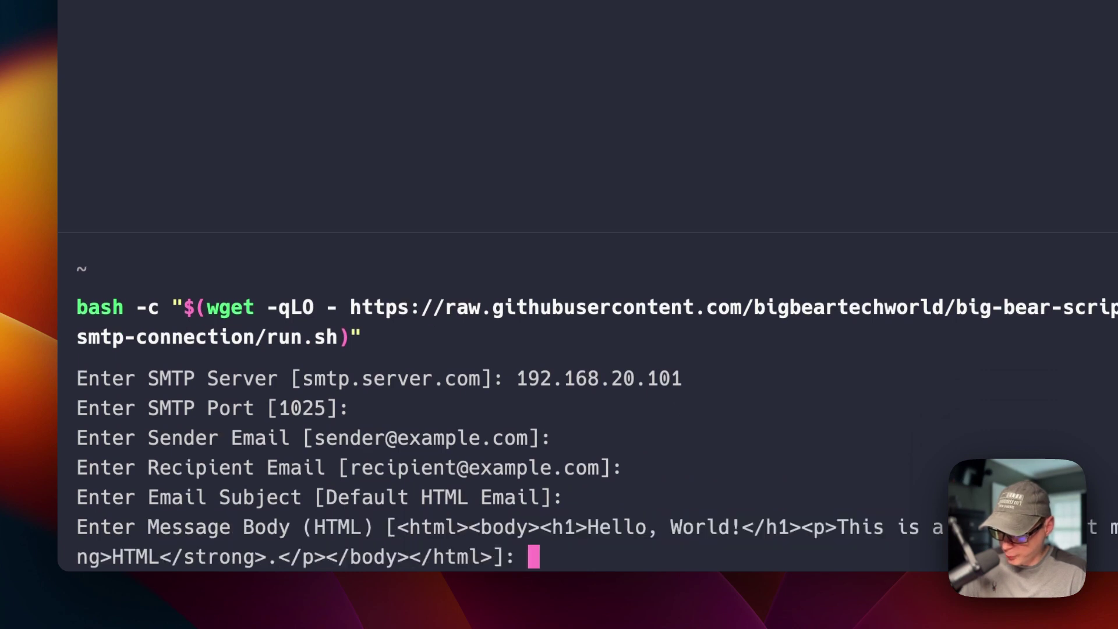
key(Return)
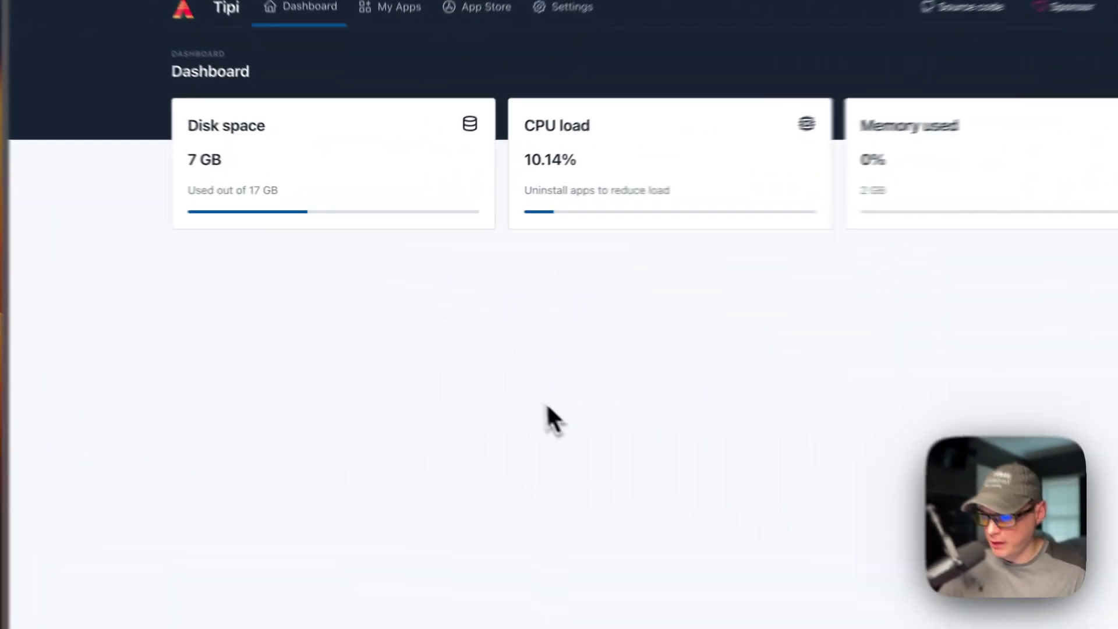
Open Mailpit's web interface at 192.168.20.101:8025 from its Runtipi app page.
click(397, 83)
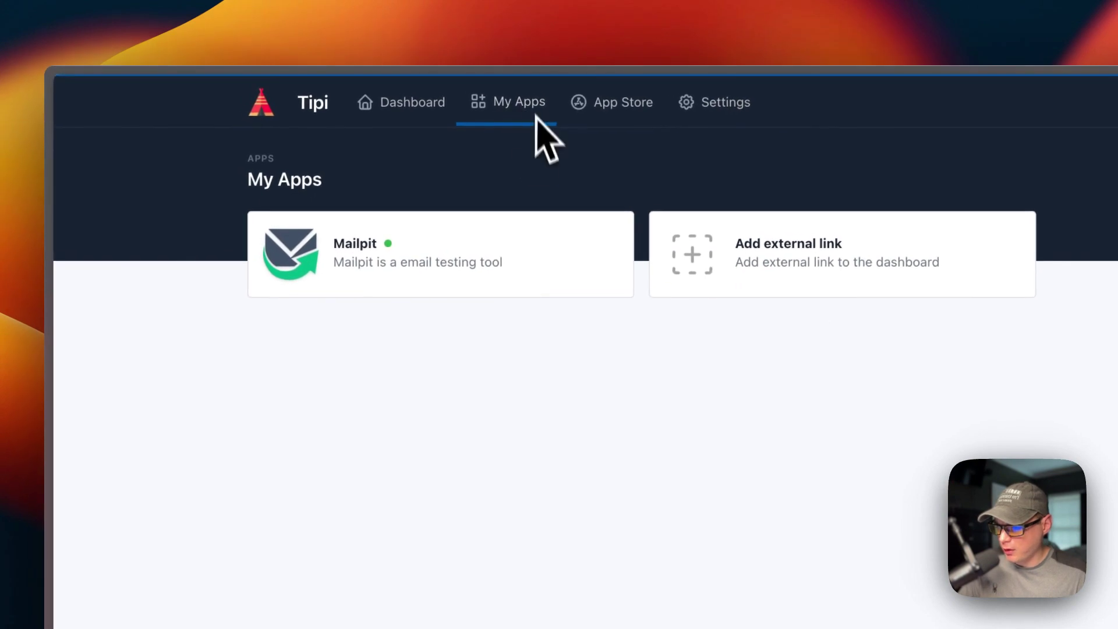
click(405, 279)
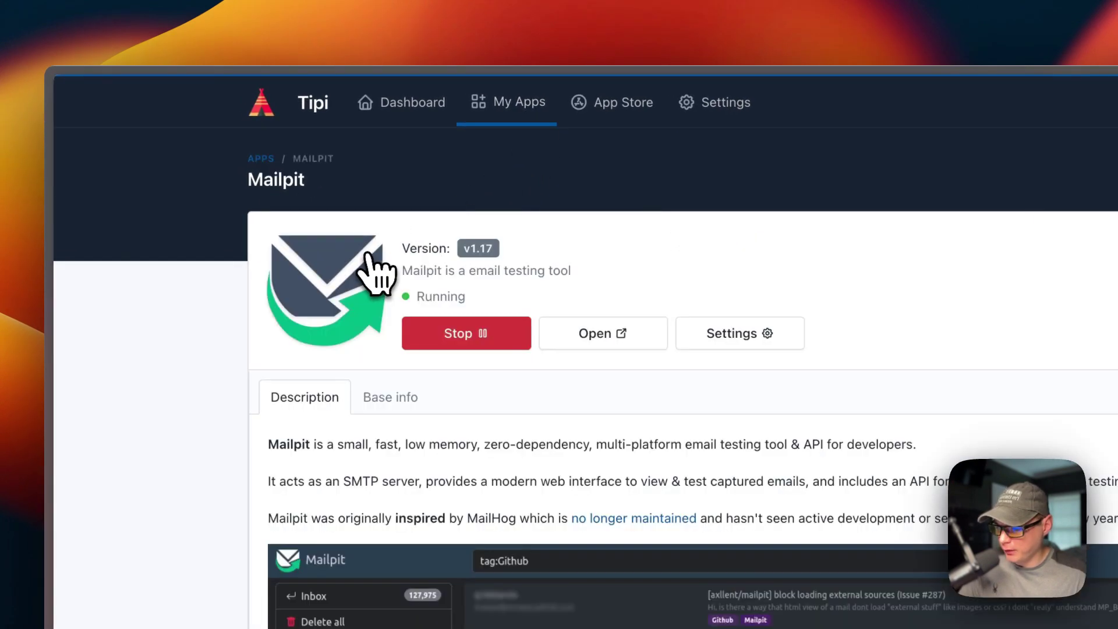
click(605, 337)
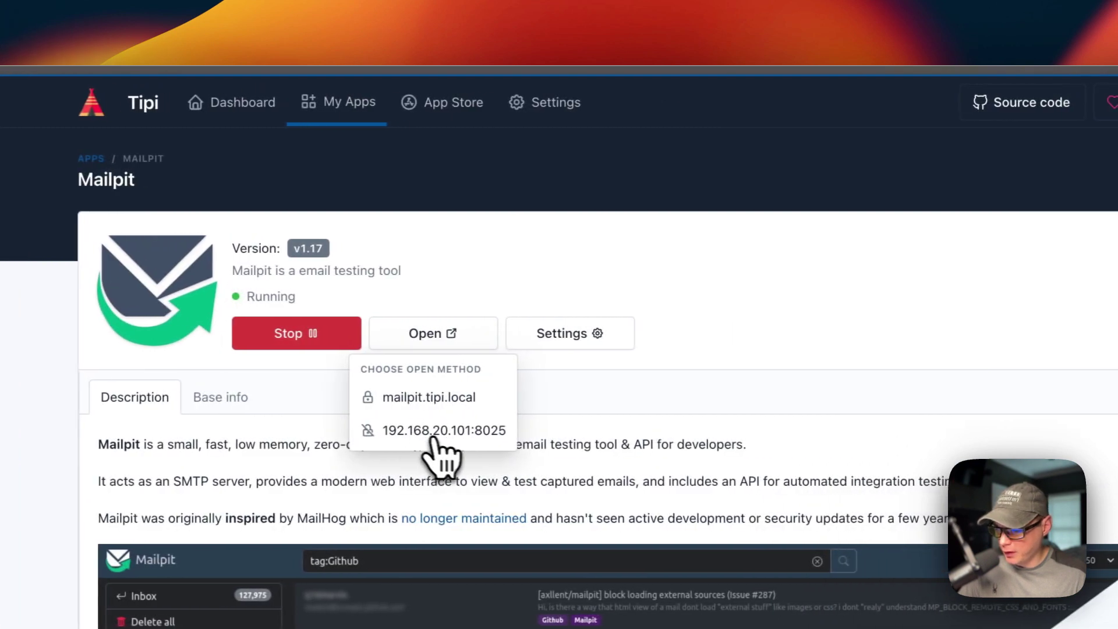
click(432, 436)
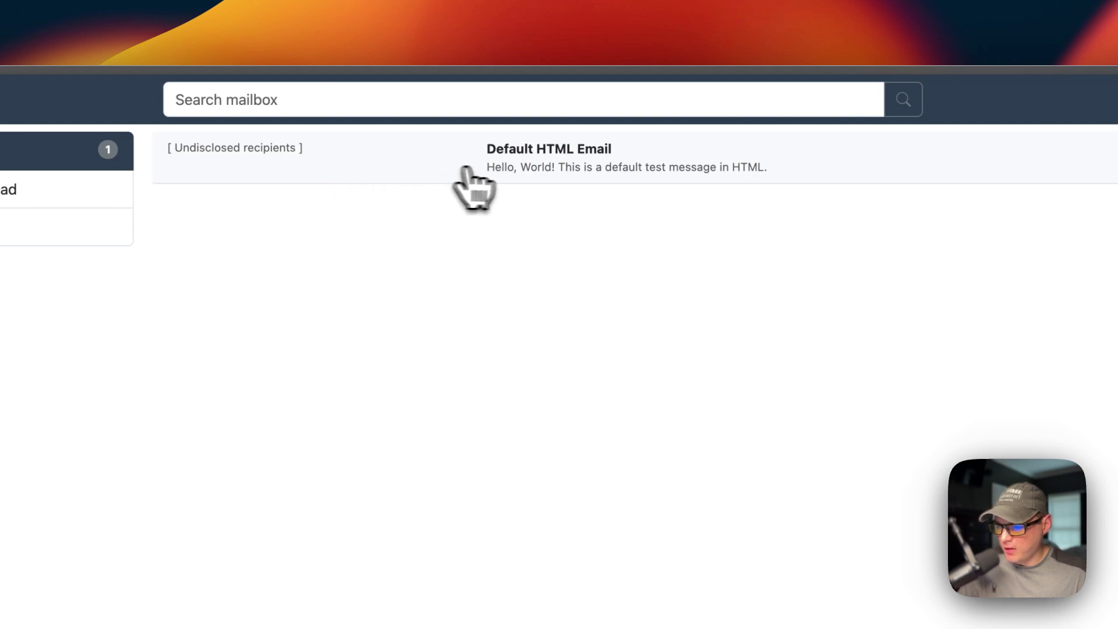
Mark all inbox messages as read and confirm.
scroll(599, 169, right, 1)
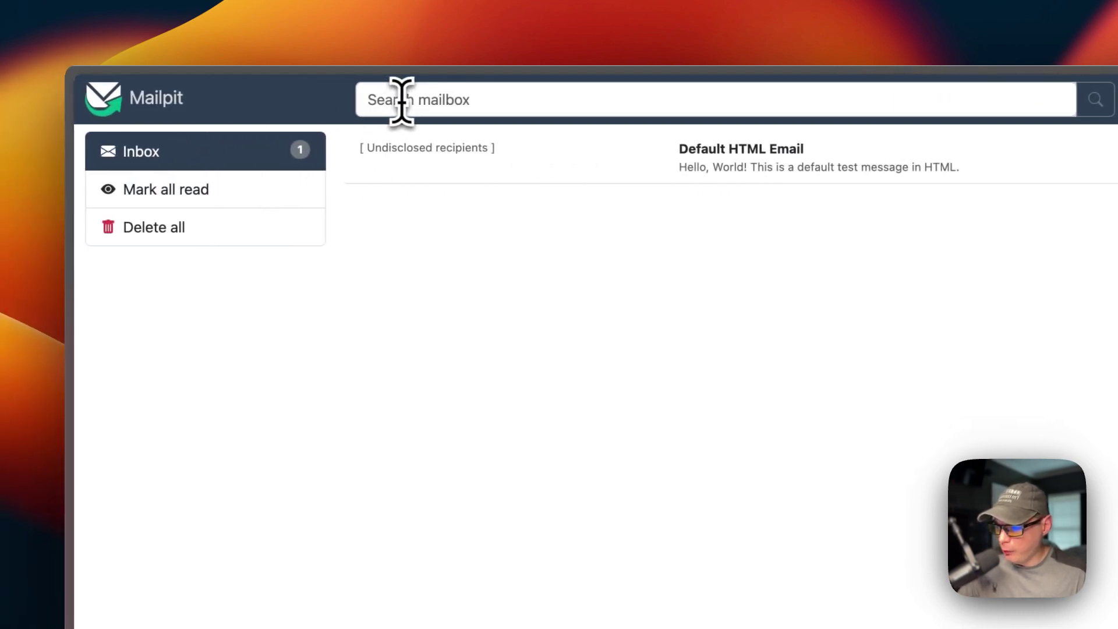
click(188, 100)
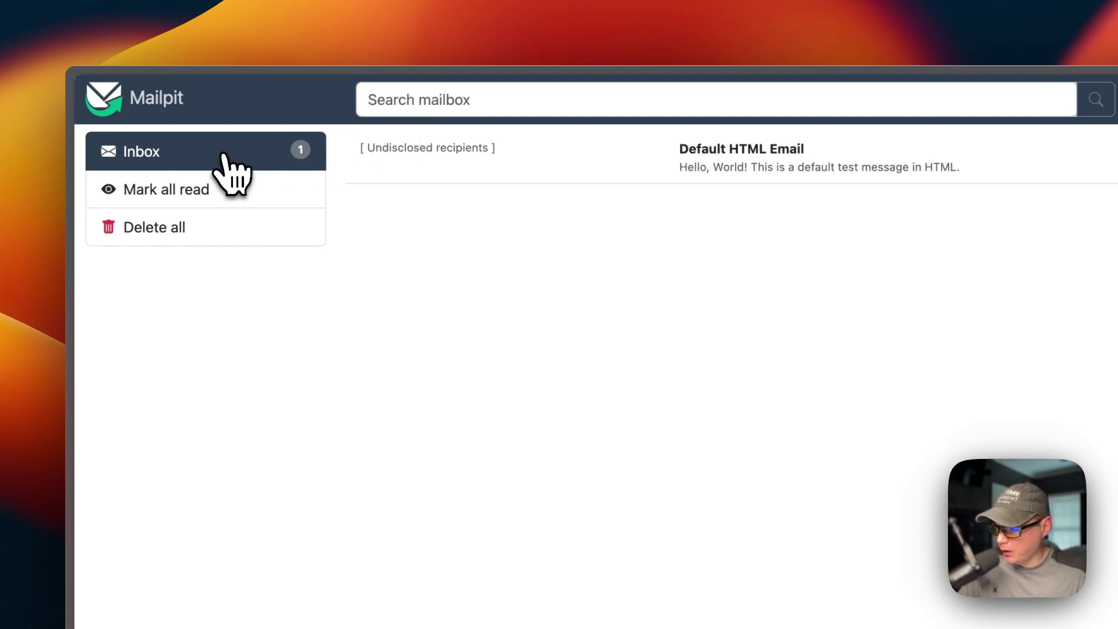
click(204, 191)
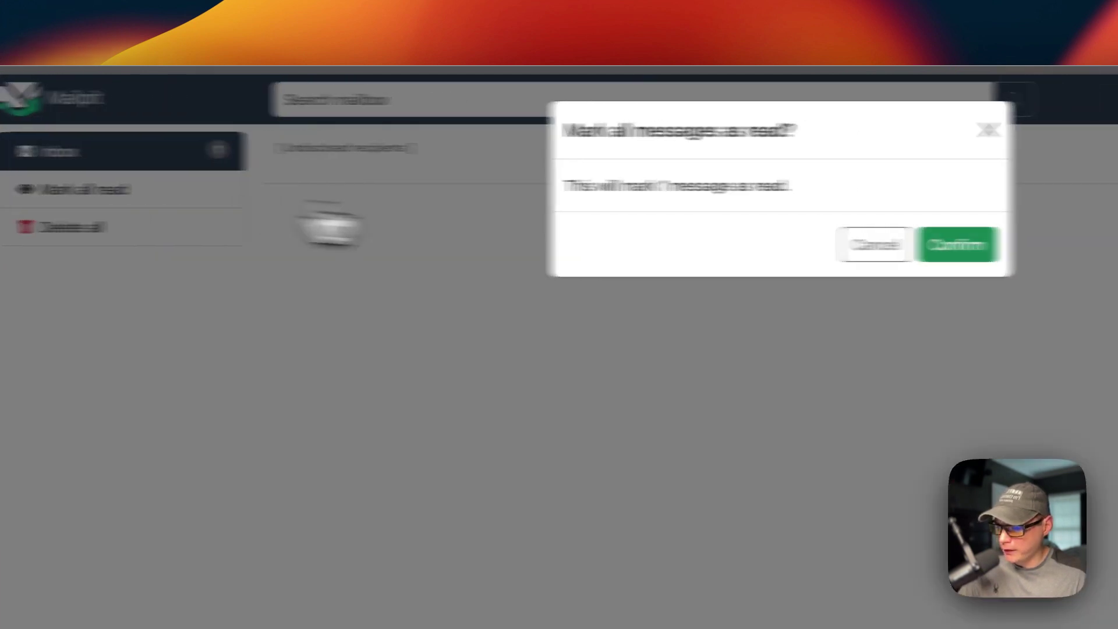
click(1037, 244)
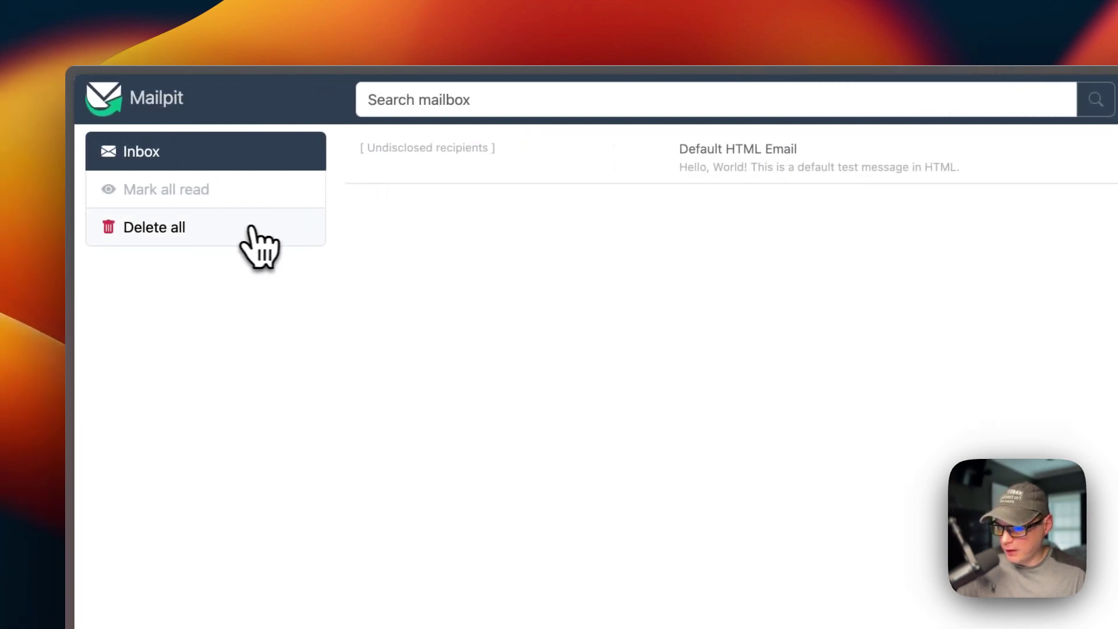
Check the messages-per-page options, then open the Default HTML Email.
click(855, 100)
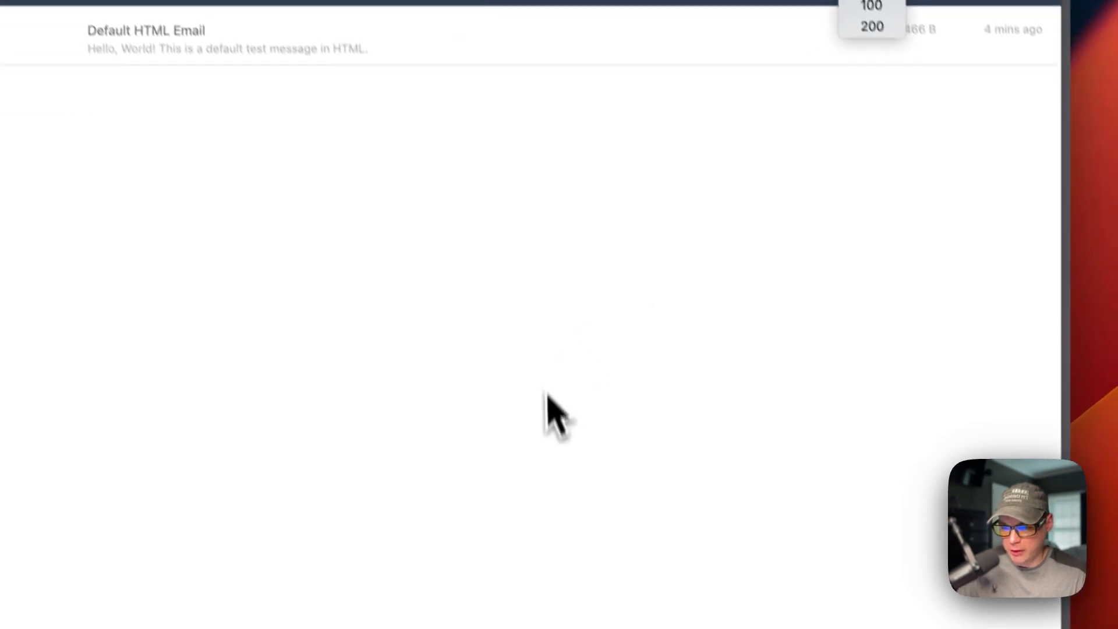
click(548, 401)
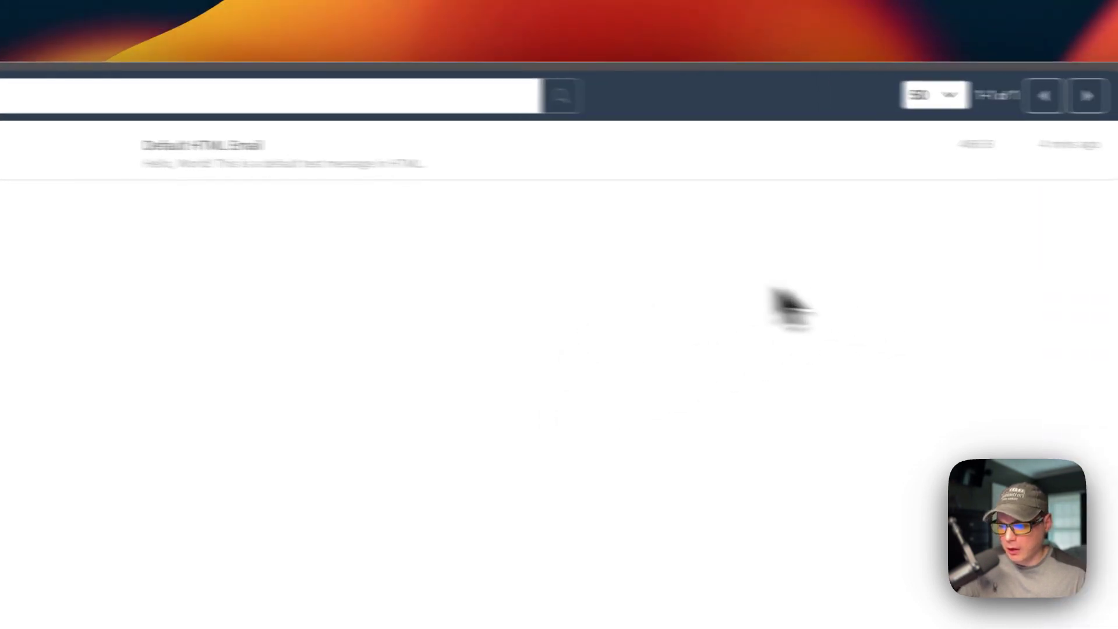
click(361, 39)
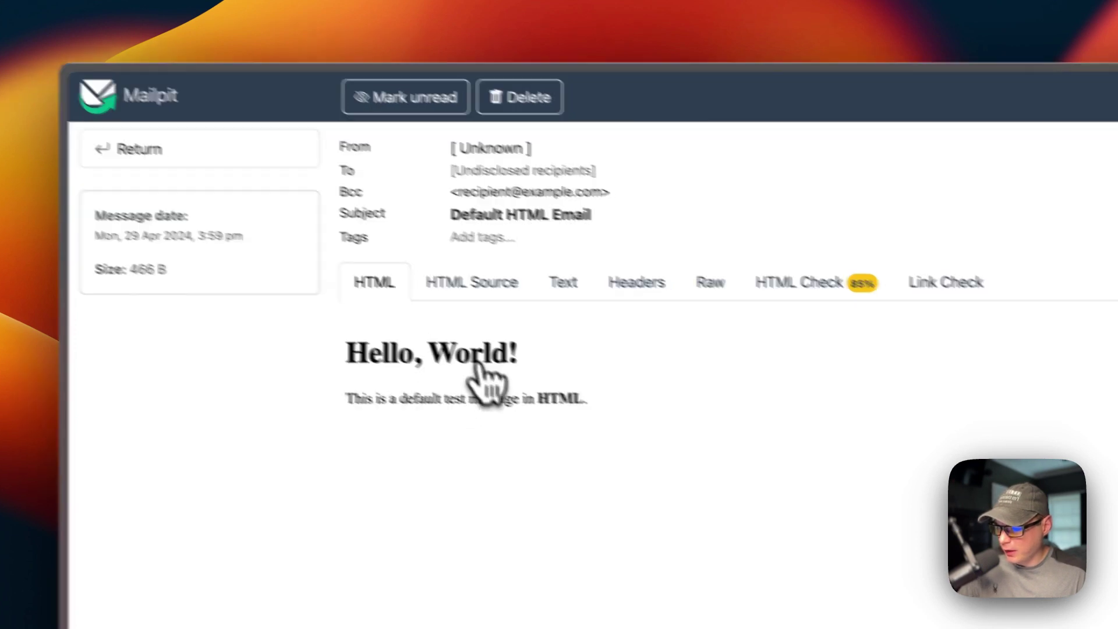
Check the Default HTML Email's HTML source, plain-text, headers and raw views.
click(497, 288)
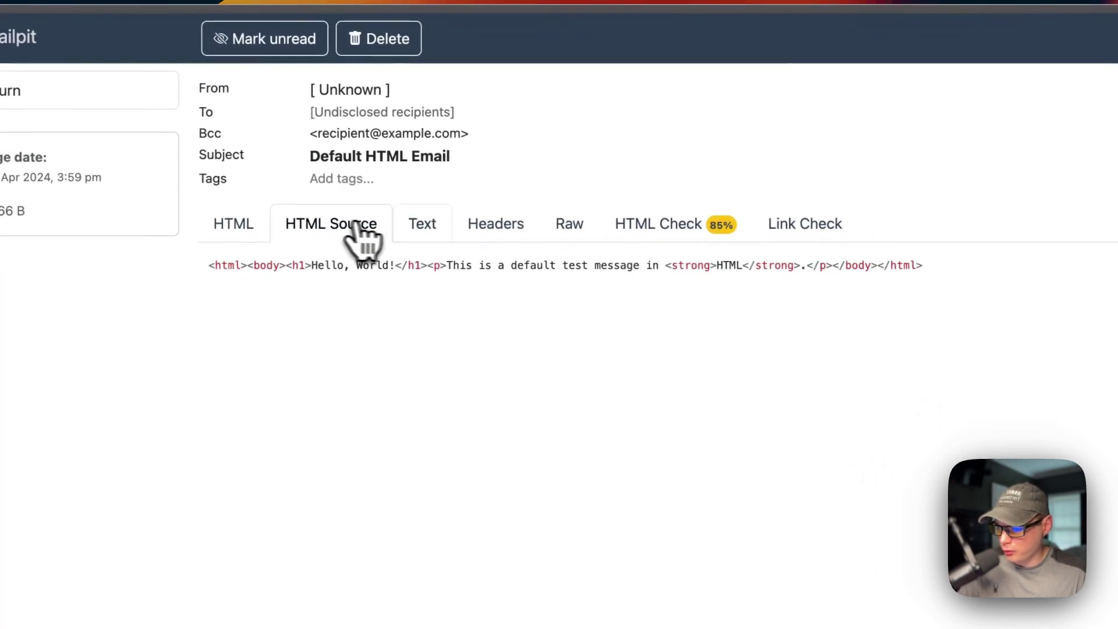
click(420, 227)
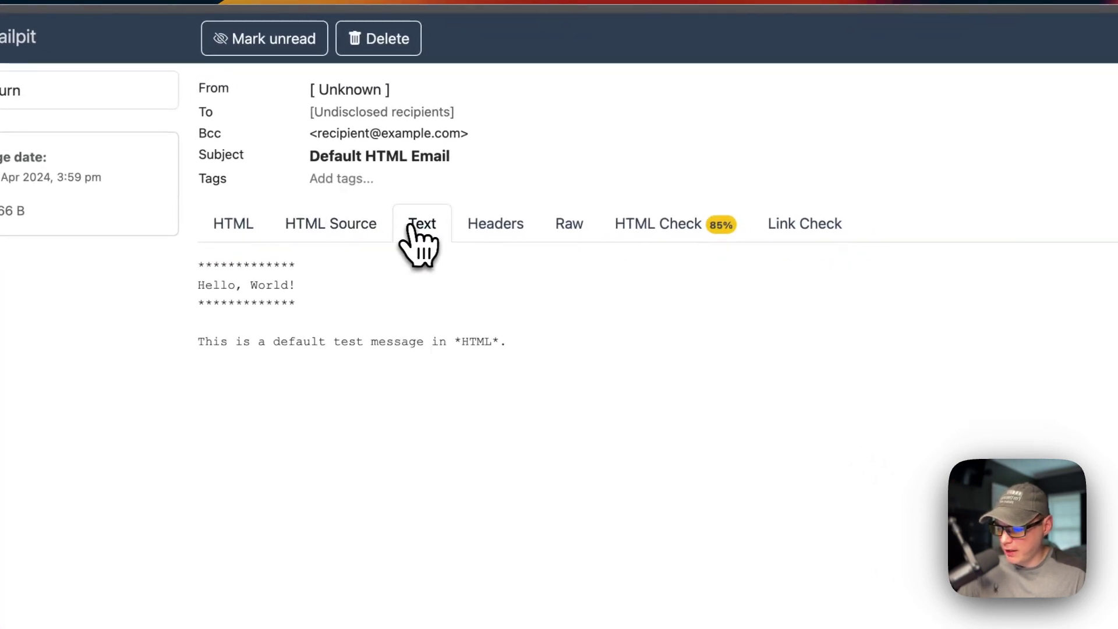
click(489, 233)
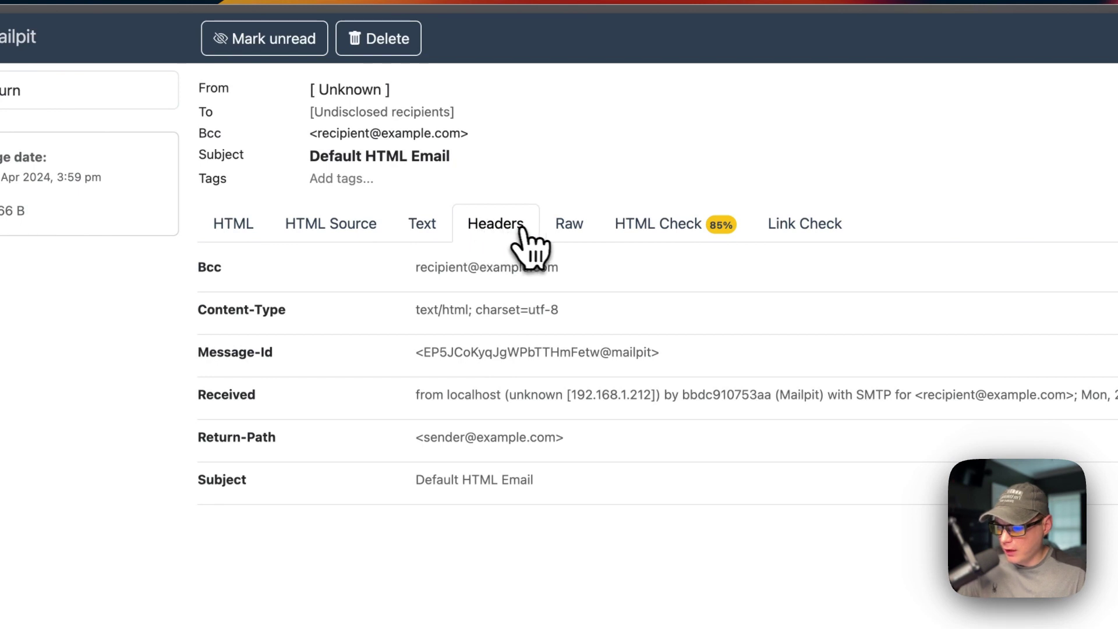
click(565, 233)
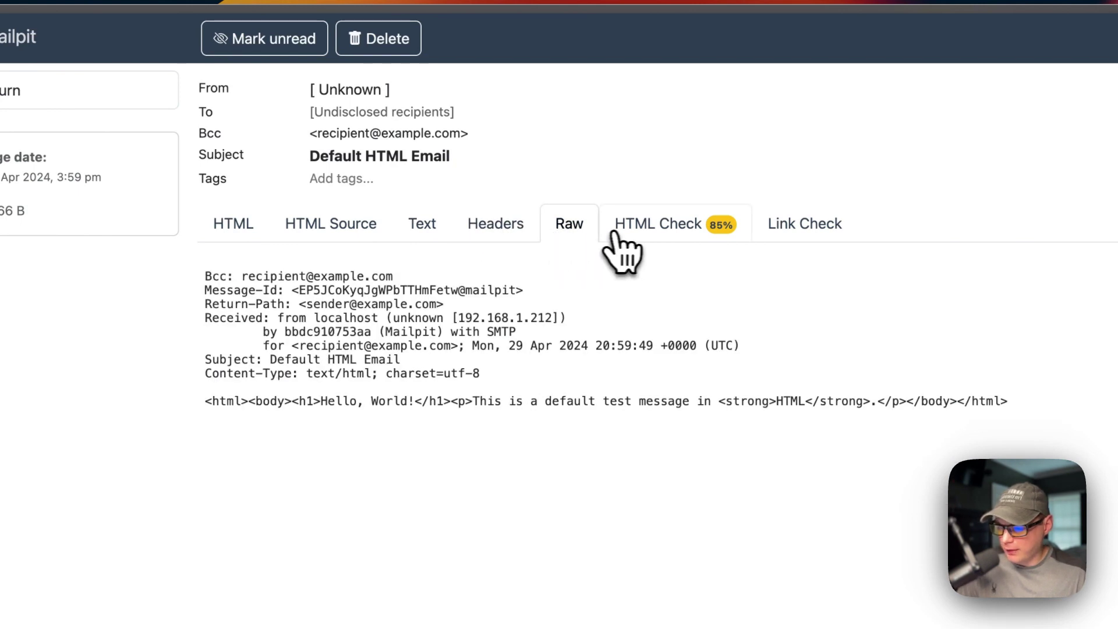
Review the HTML check and link check results, return to the rendered HTML, and open UI settings.
click(641, 233)
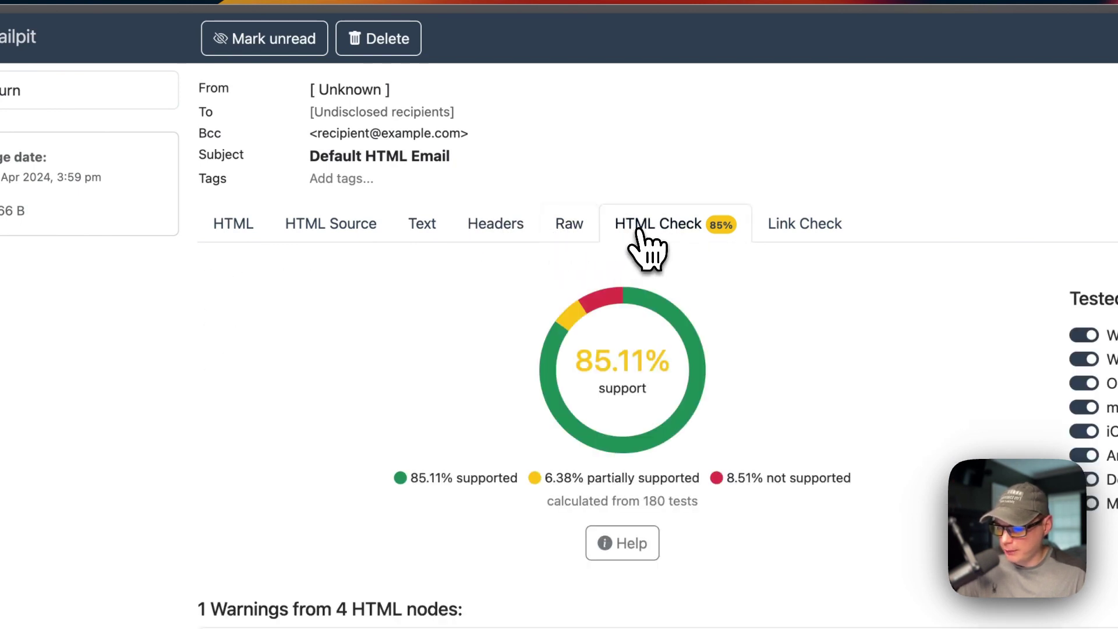
click(803, 230)
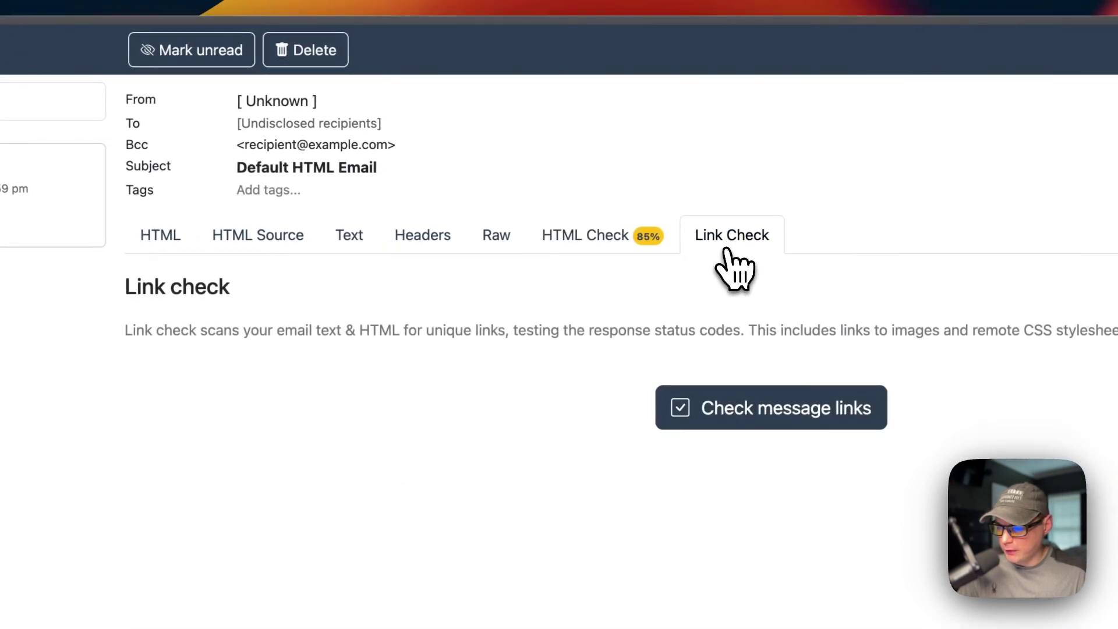
click(160, 234)
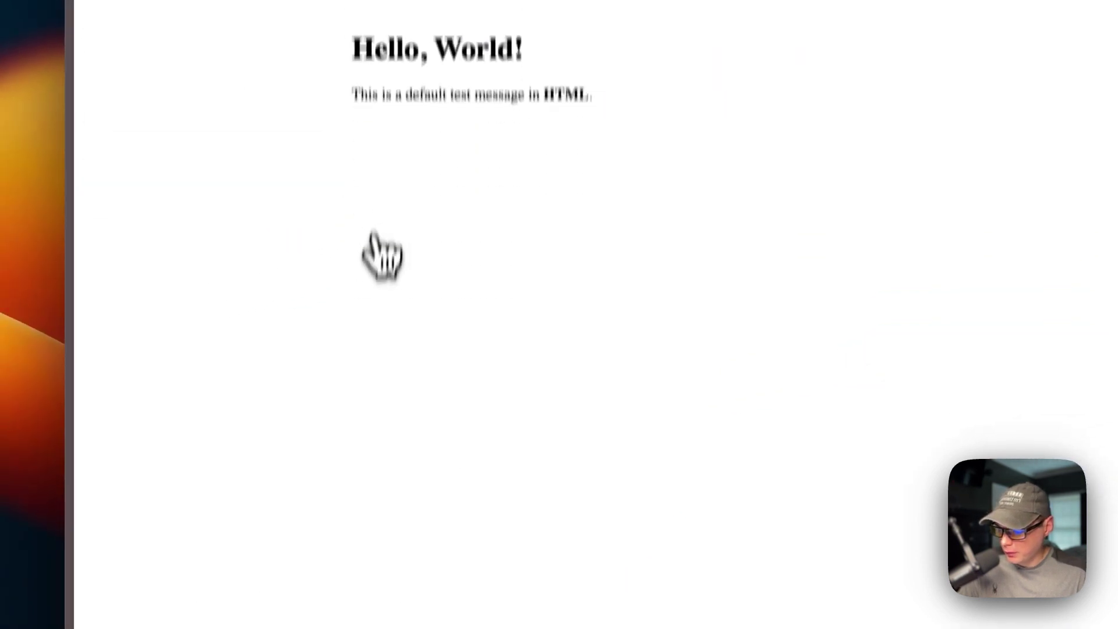
click(306, 617)
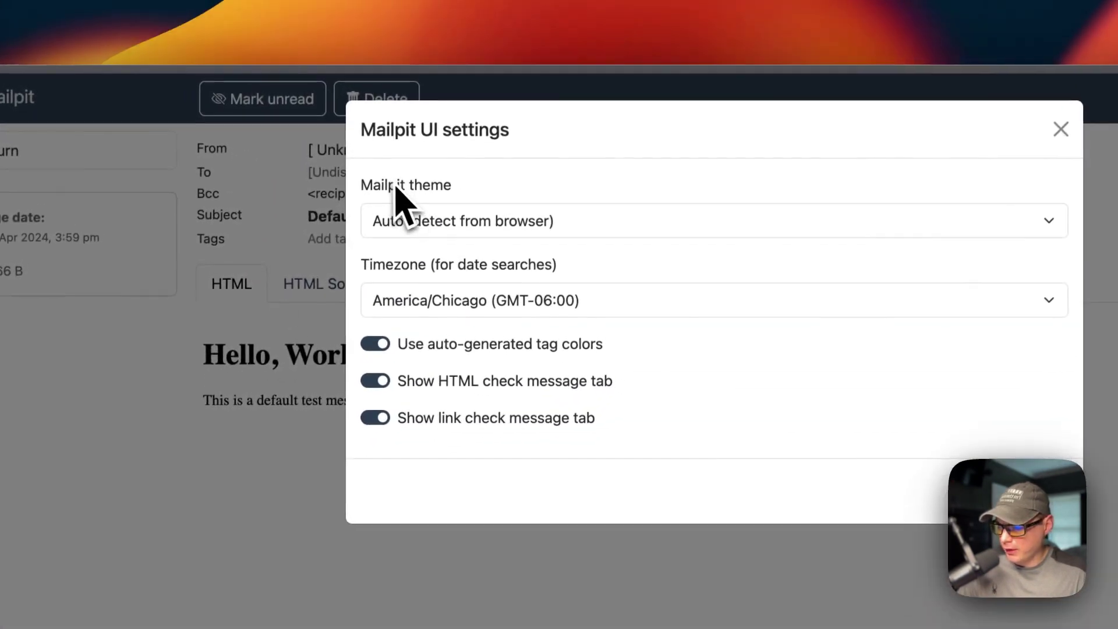
Keep the Auto theme, set the date-search timezone to Pacific/Midway (GMT-11:00), and close settings.
click(407, 220)
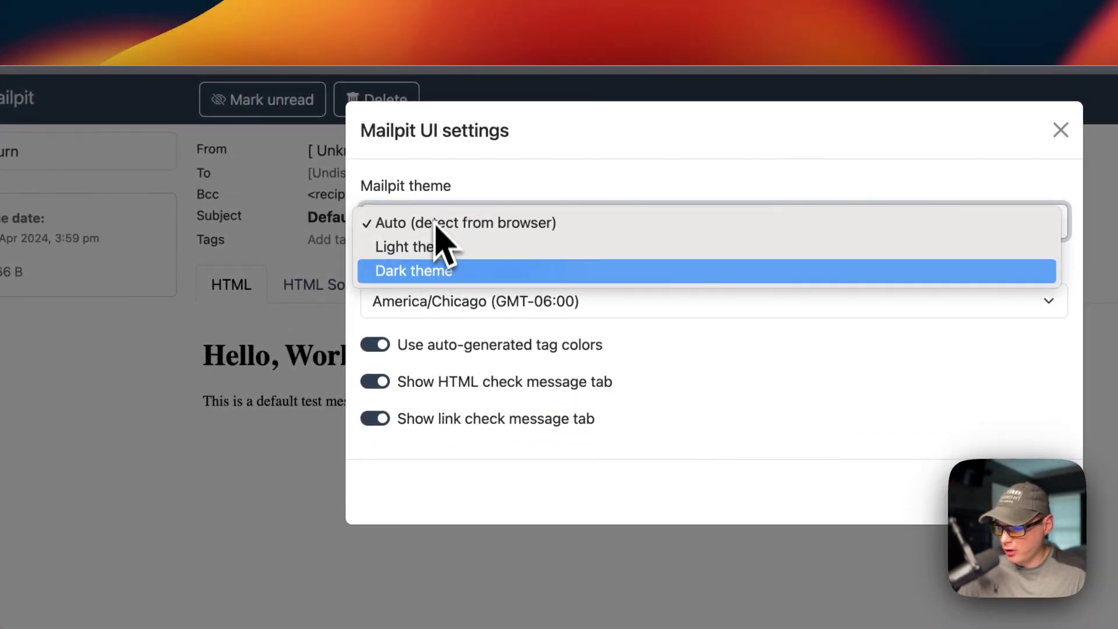
click(463, 222)
click(460, 268)
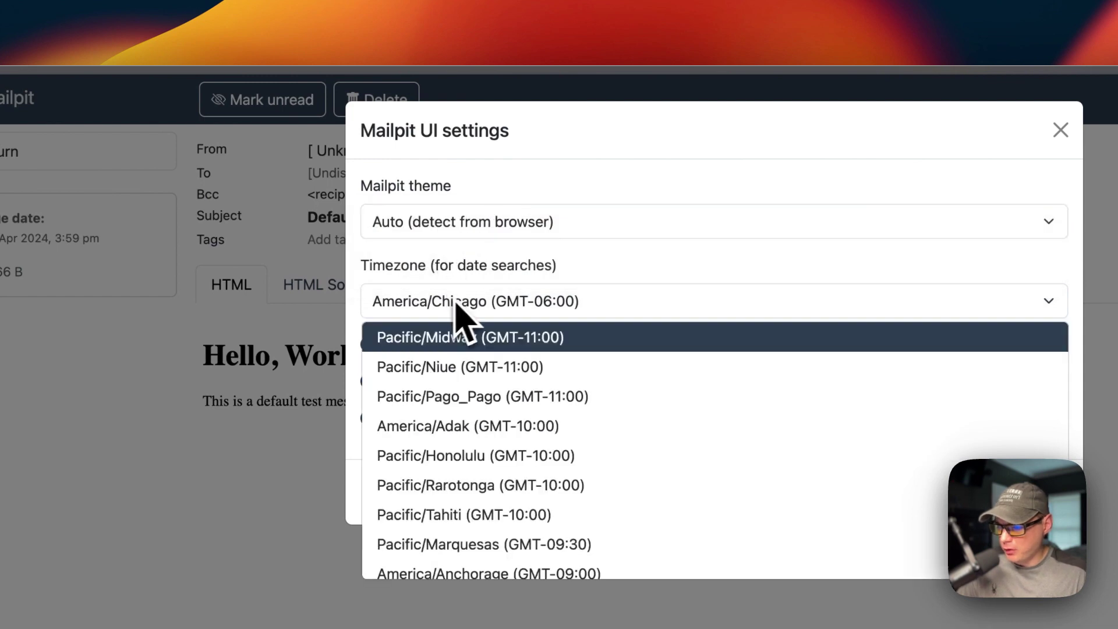
click(554, 337)
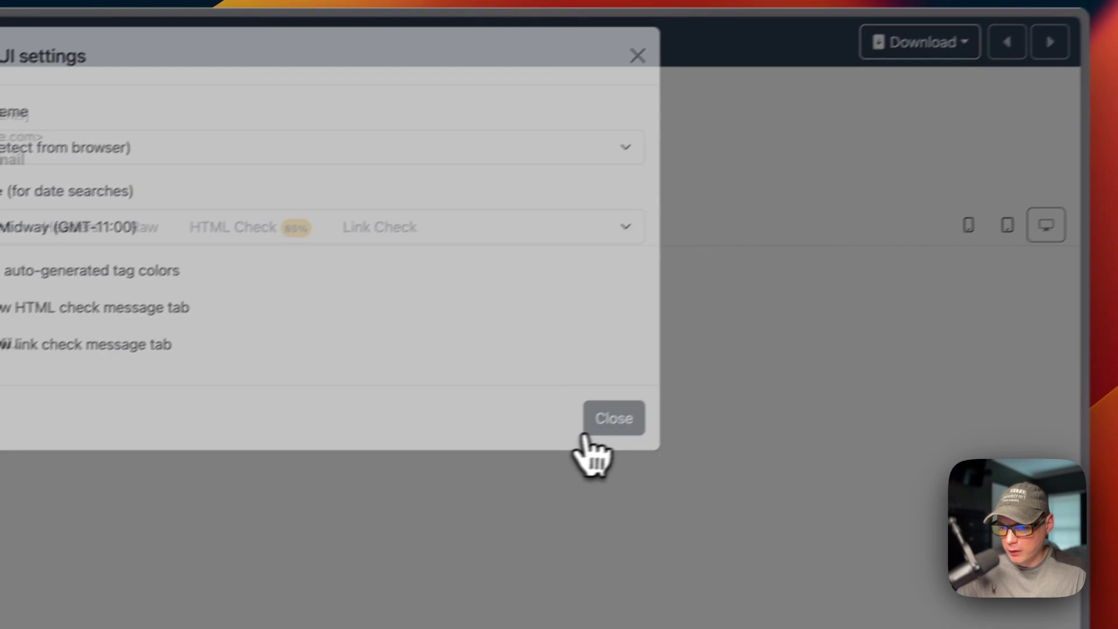
click(1002, 415)
click(873, 90)
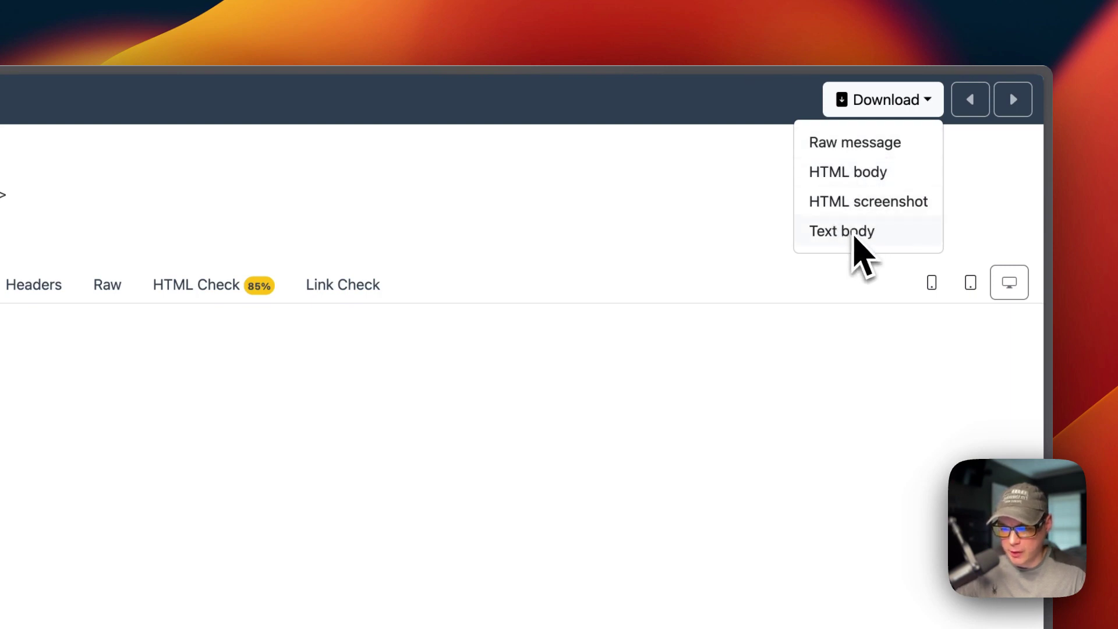
Download the text body, preview at phone, tablet and desktop widths, then mark the message unread.
click(854, 233)
click(929, 283)
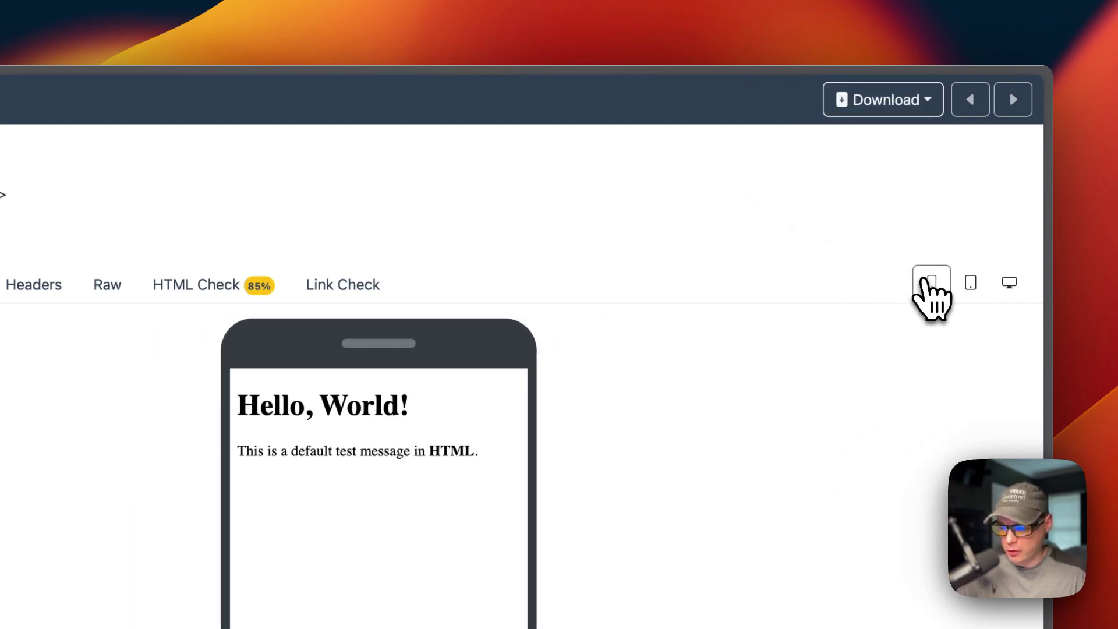
click(959, 287)
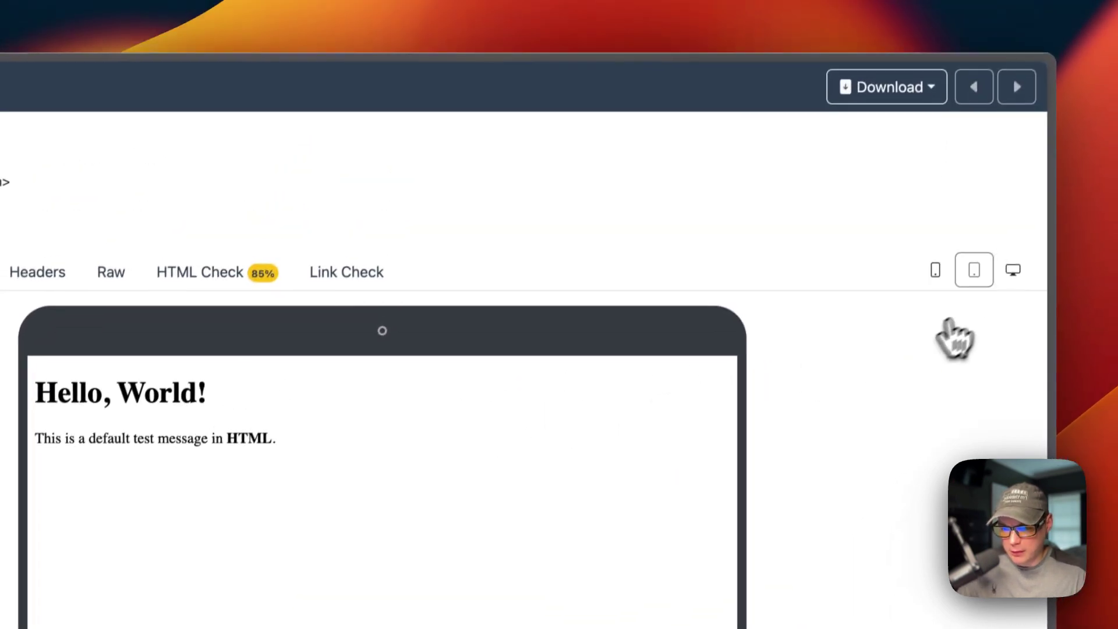
click(1039, 183)
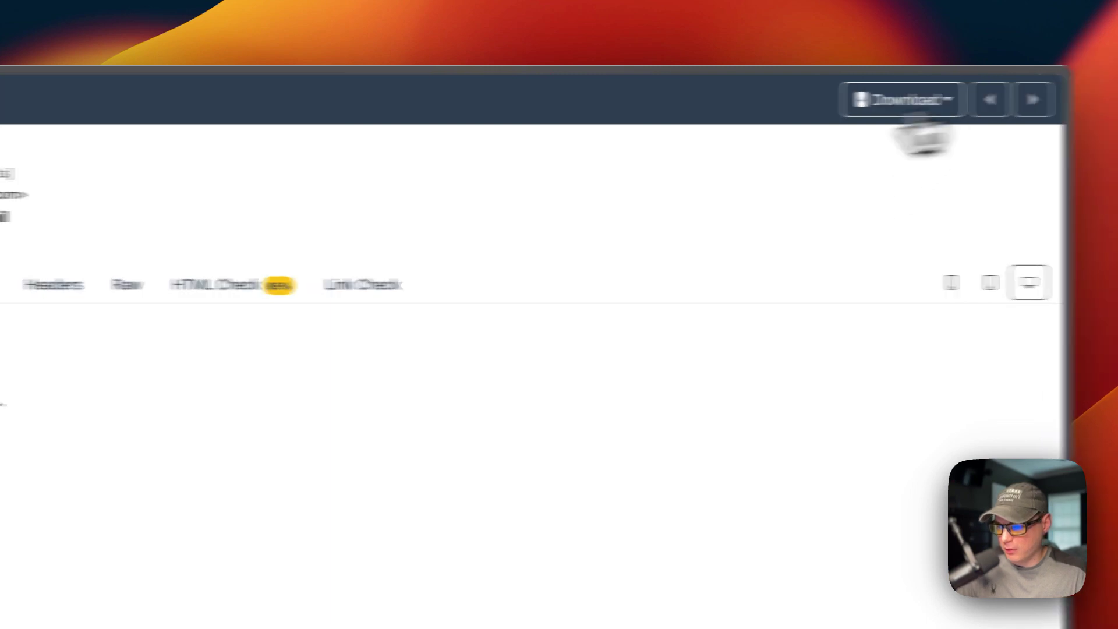
click(291, 101)
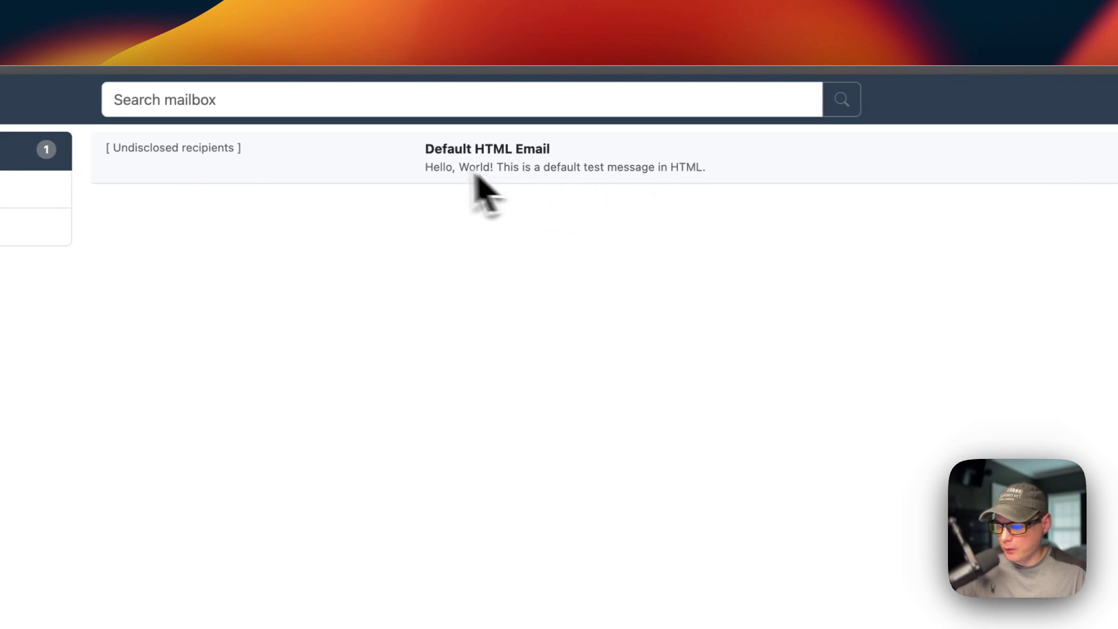
Search the mailbox for 123 (no results), then for Default, and open the Default HTML Email.
click(364, 110)
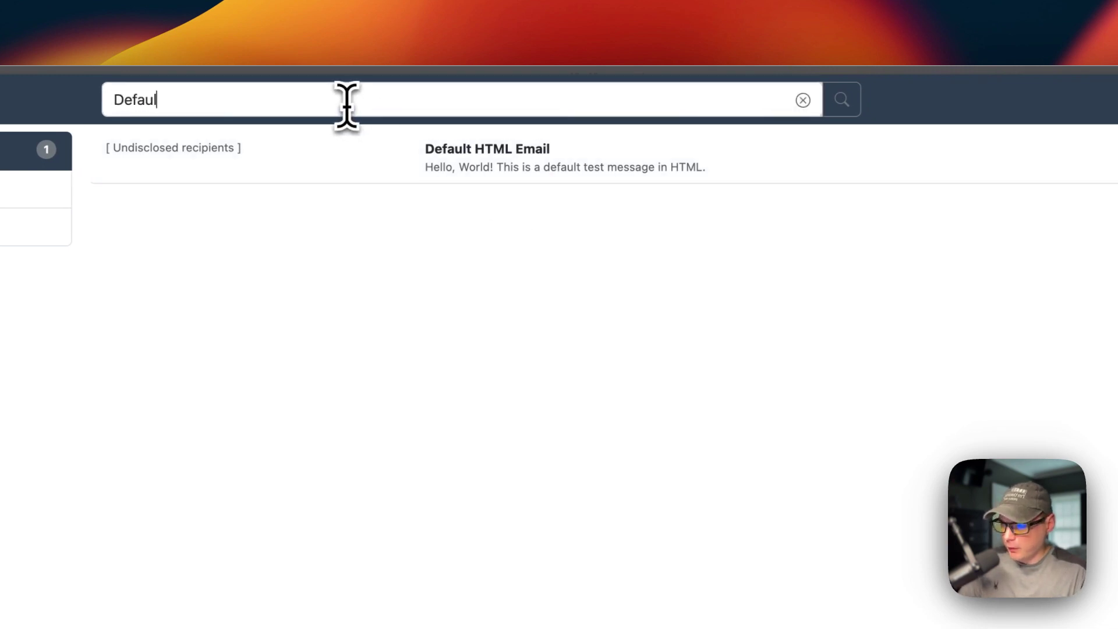
key(BackSpace)
key(BackSpace)
key(super+a)
key(BackSpace)
text(1)
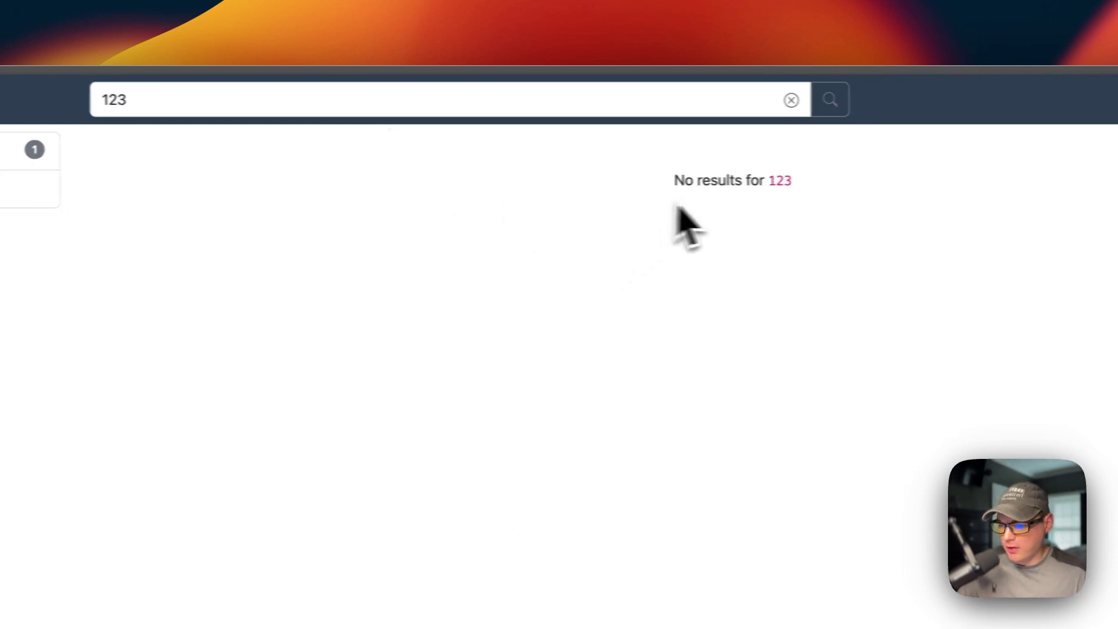
key(super+a)
text(Defau)
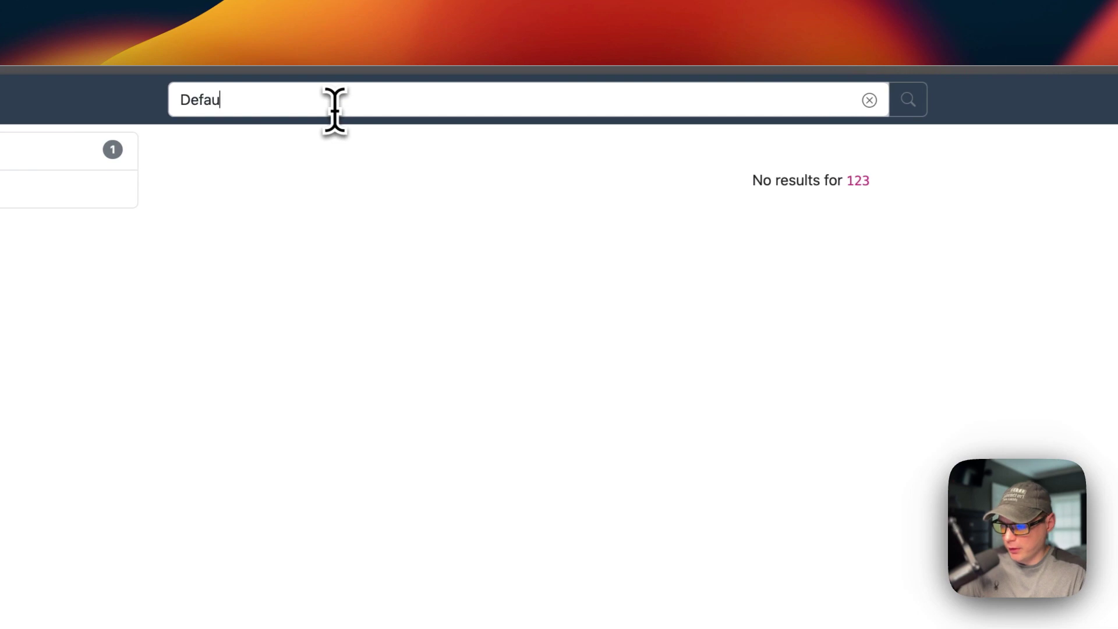
text(lt)
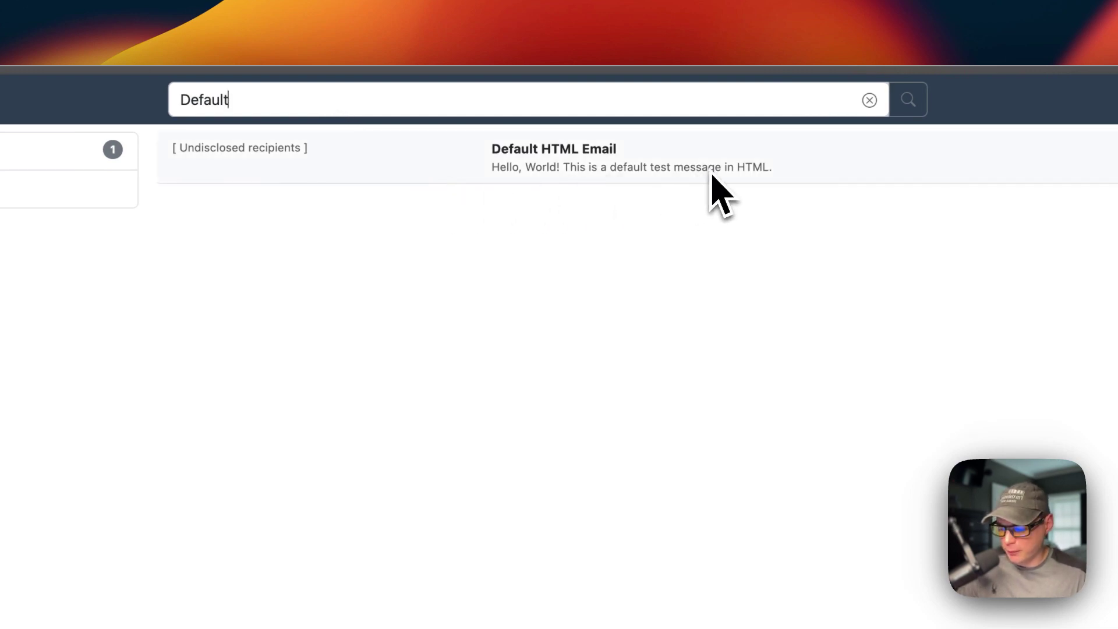
click(582, 158)
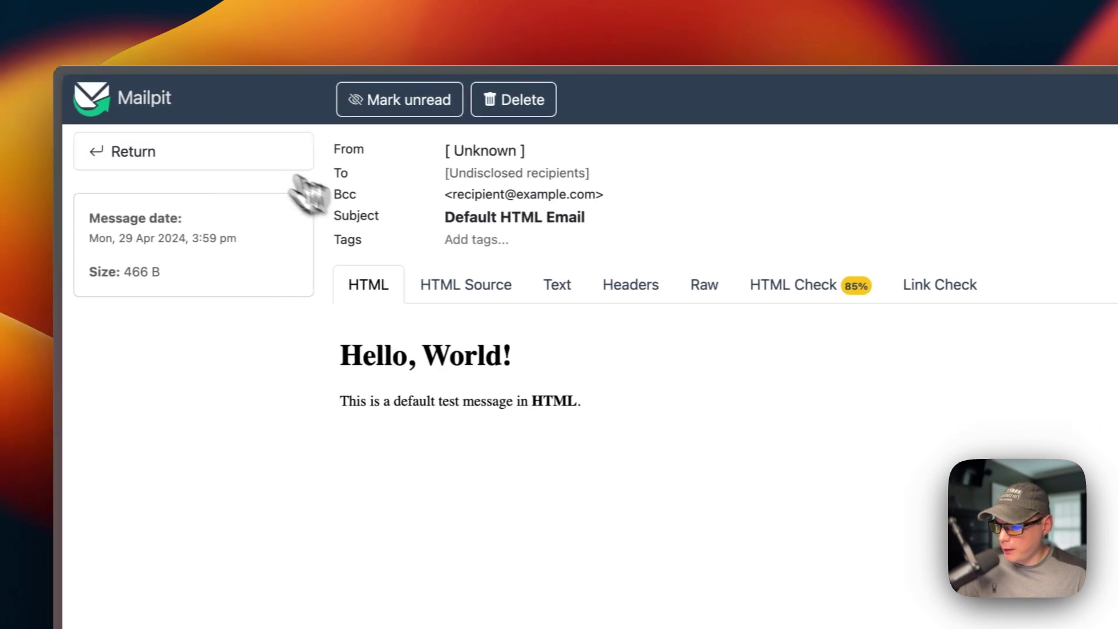